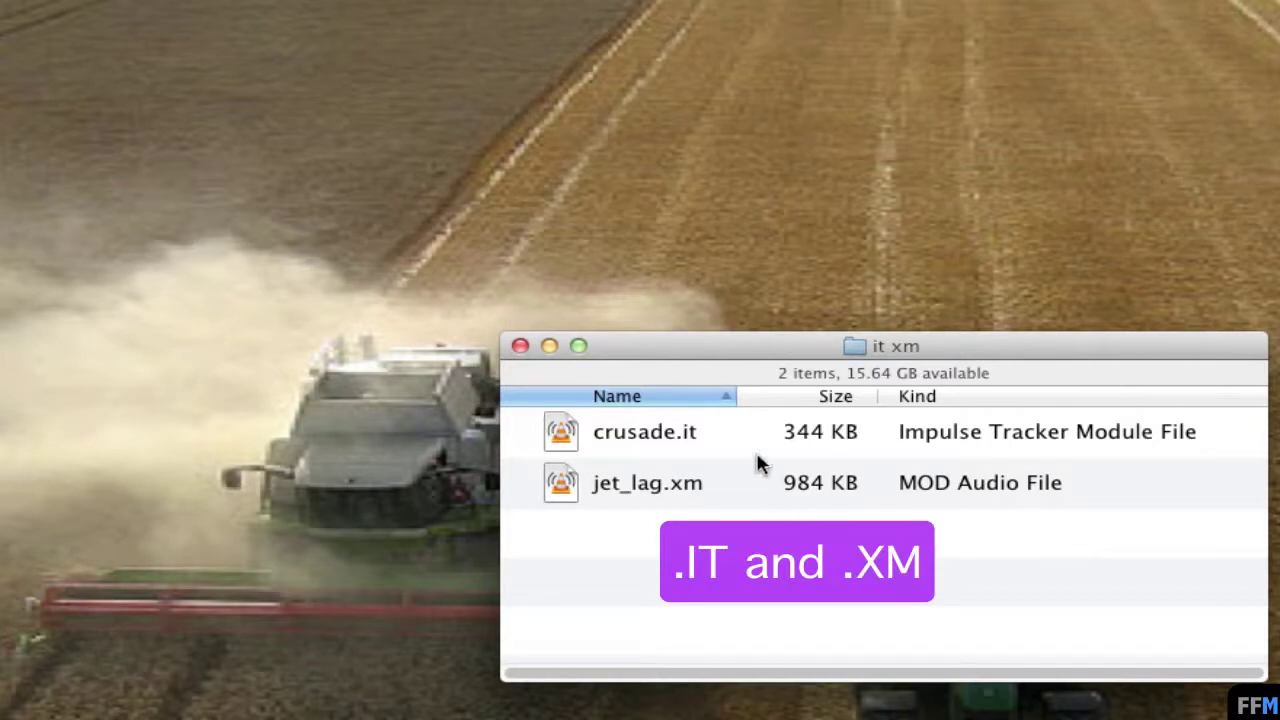
# Add crusade.it and jet_lag.xm from the it xm folder to the Vox player, starting playback with crusade.it
pyautogui.click(762, 447)
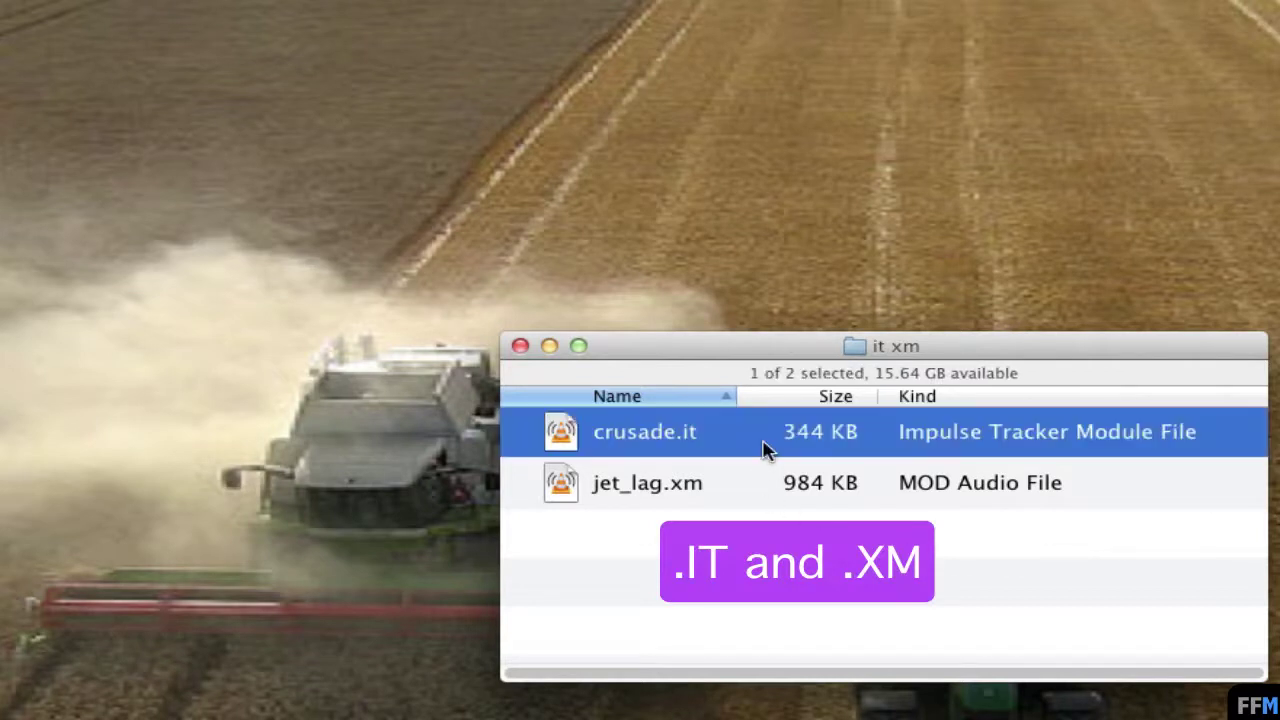
pyautogui.click(706, 503)
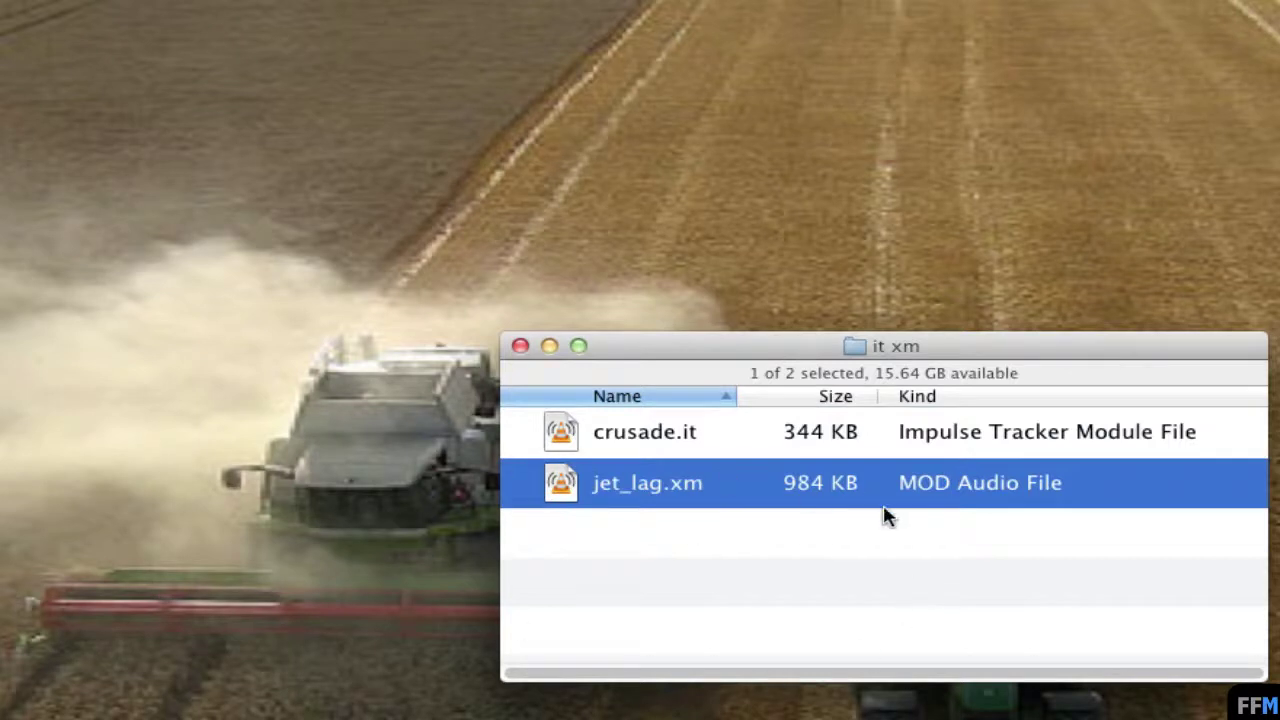
pyautogui.click(750, 451)
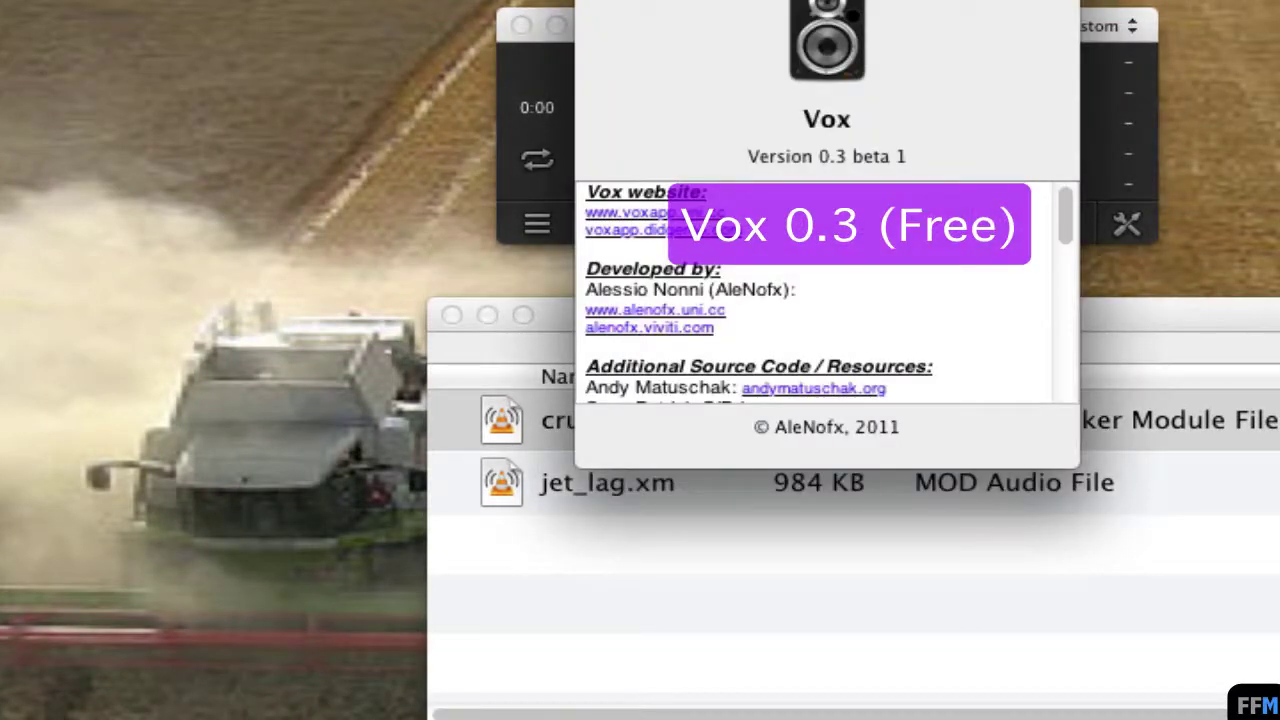
pyautogui.press('super+w')
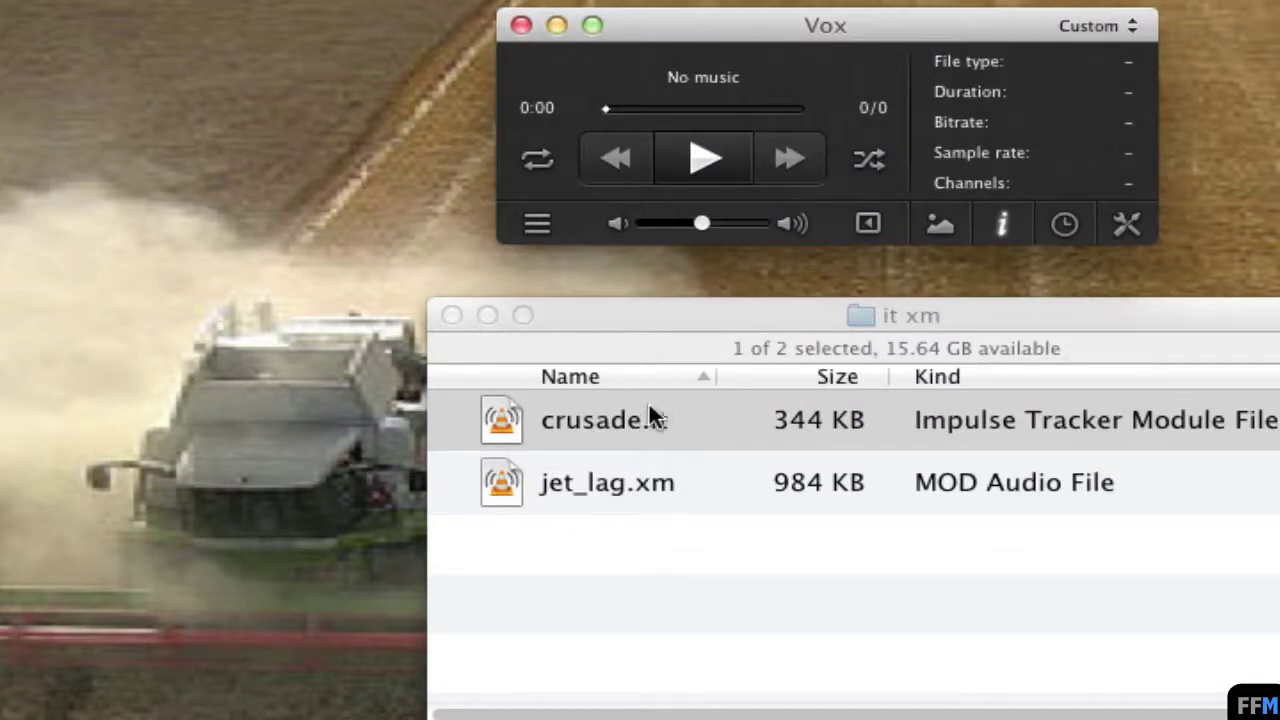
pyautogui.moveTo(650, 408); pyautogui.dragTo(809, 108)
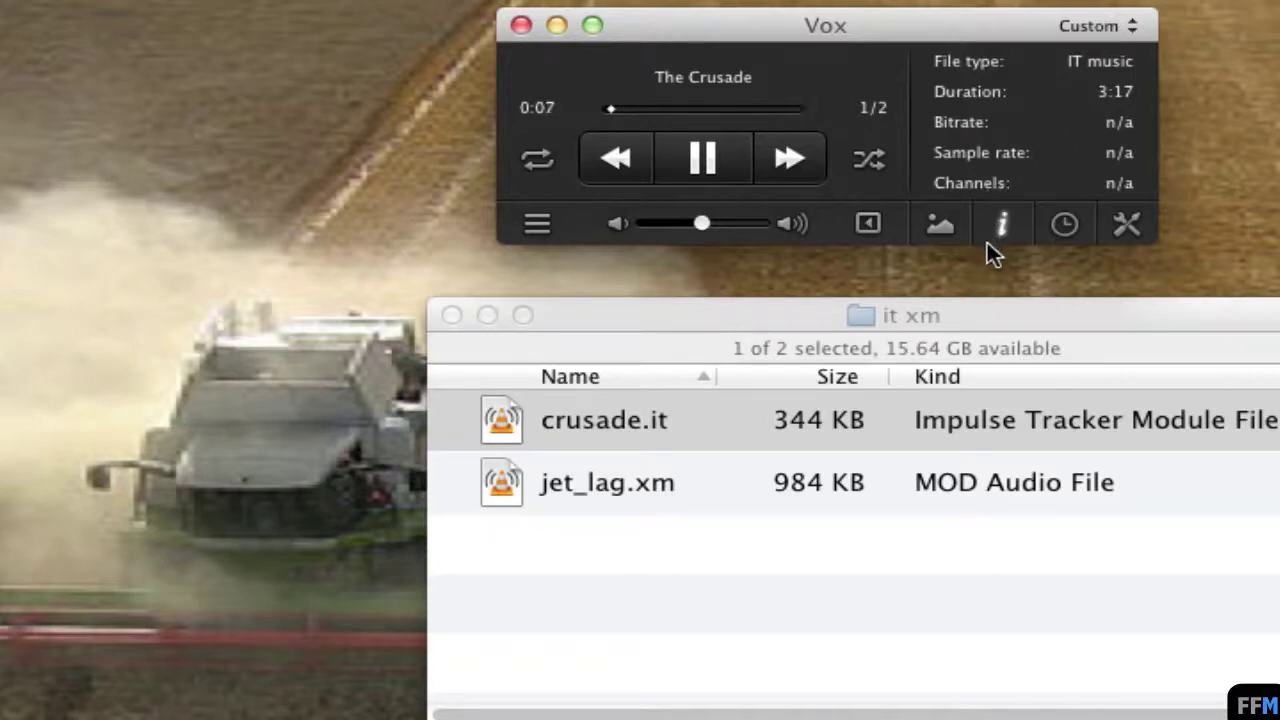
# Try to detect the BPM of The Crusade in the time stretch settings, and pause playback
pyautogui.click(1064, 230)
pyautogui.click(1064, 228)
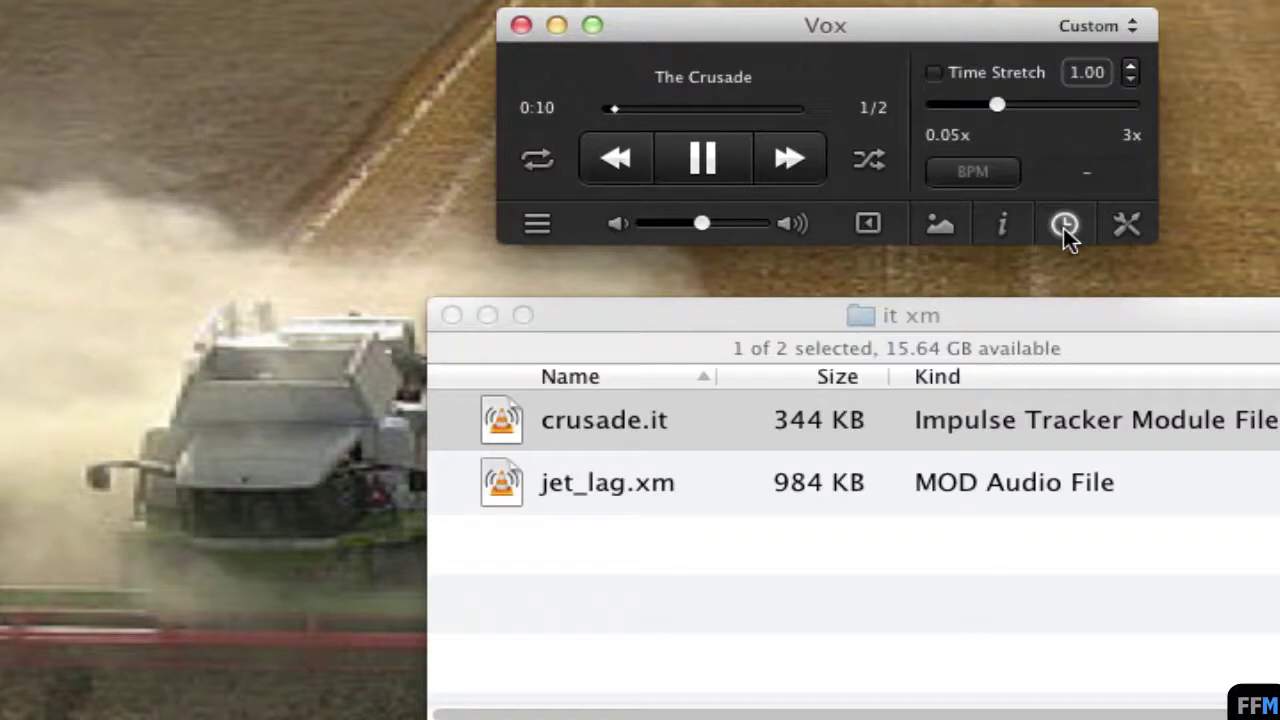
pyautogui.click(974, 175)
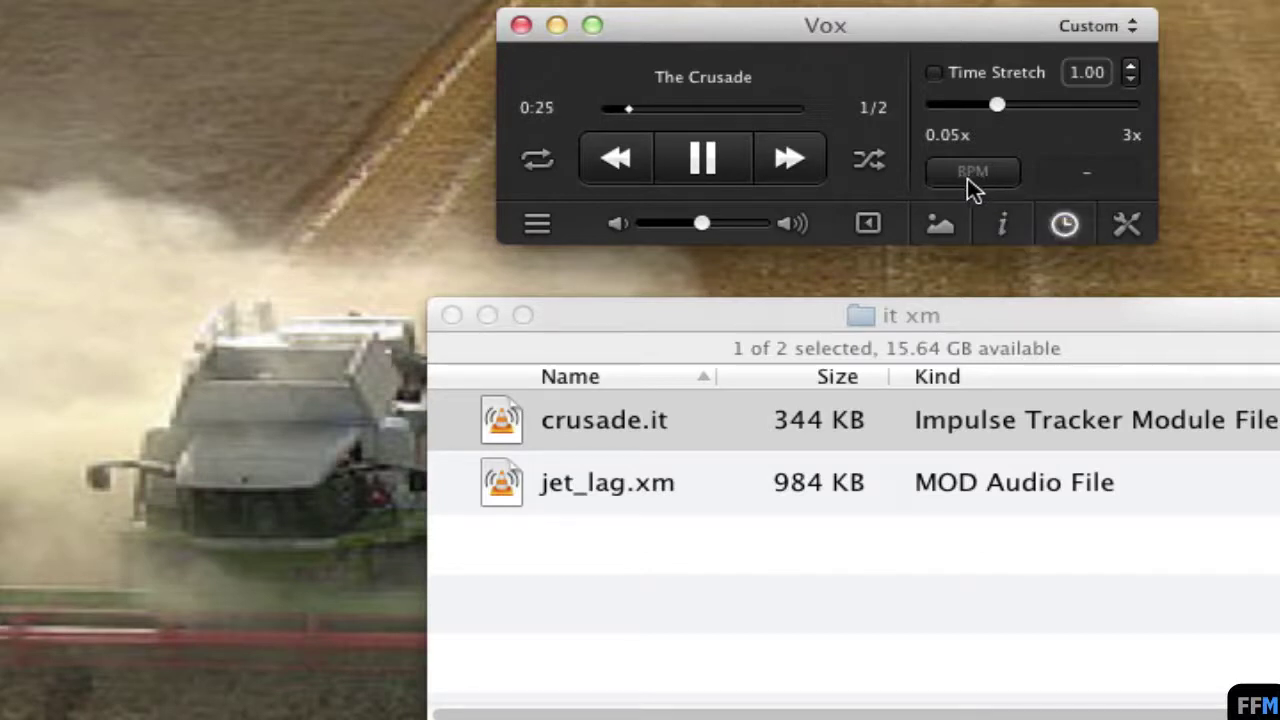
pyautogui.click(703, 162)
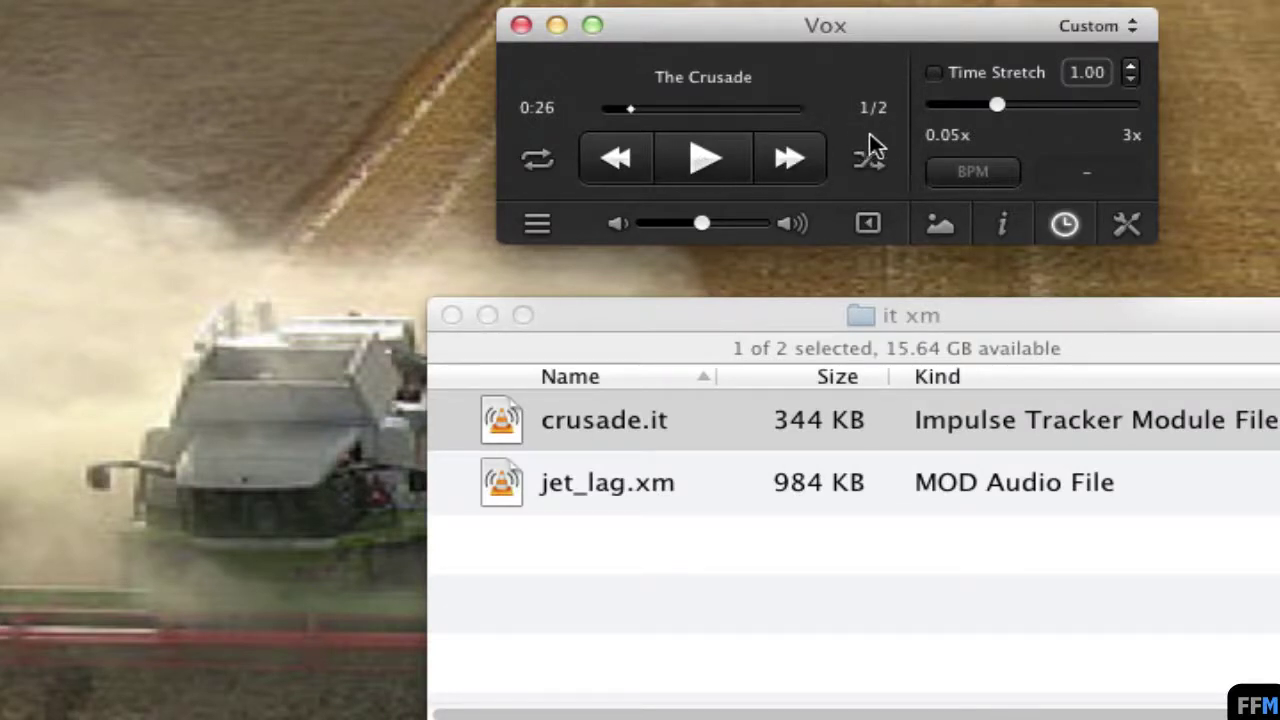
# Skip to the Jet Lag track, view its file information and BPM settings, and briefly play it
pyautogui.click(790, 160)
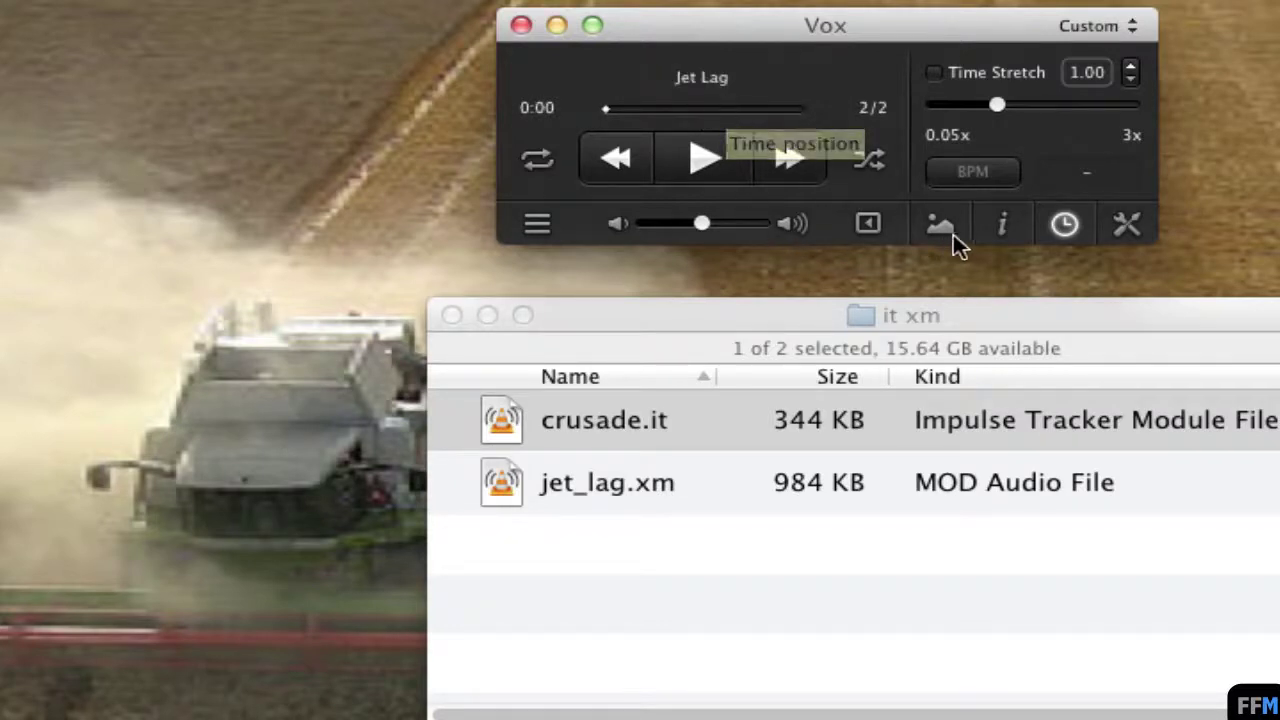
pyautogui.click(1001, 224)
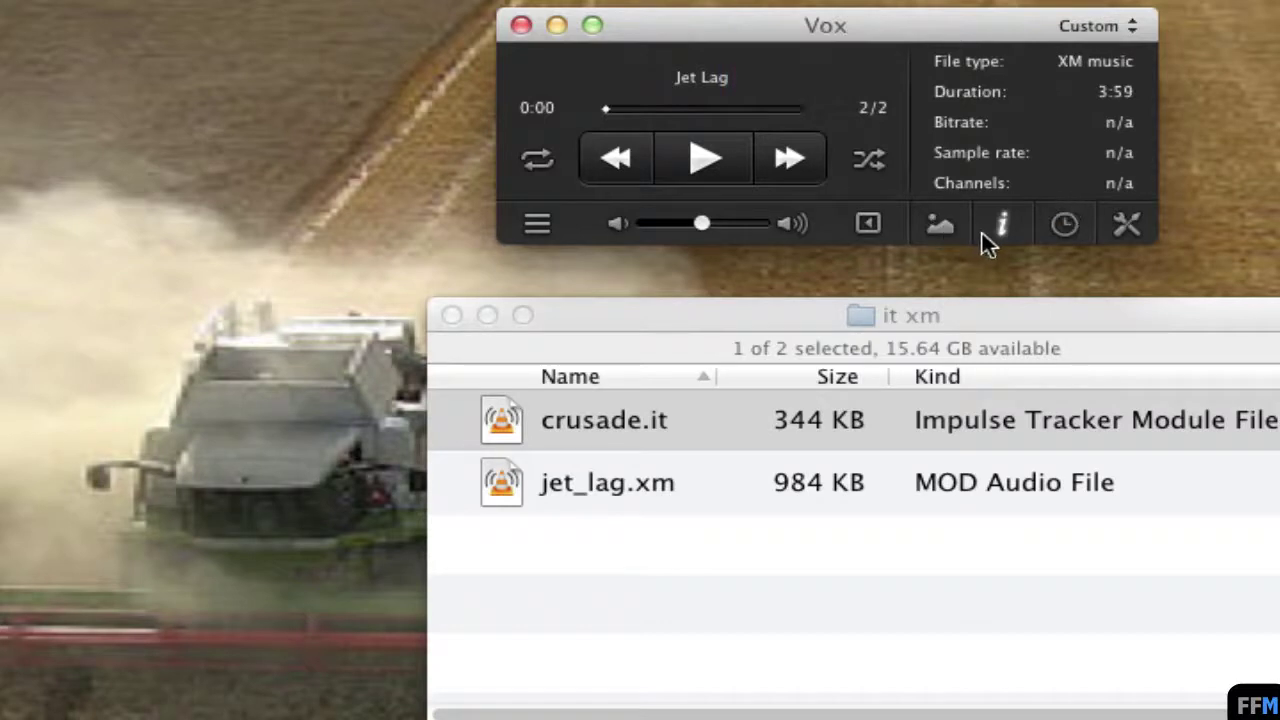
pyautogui.click(1063, 226)
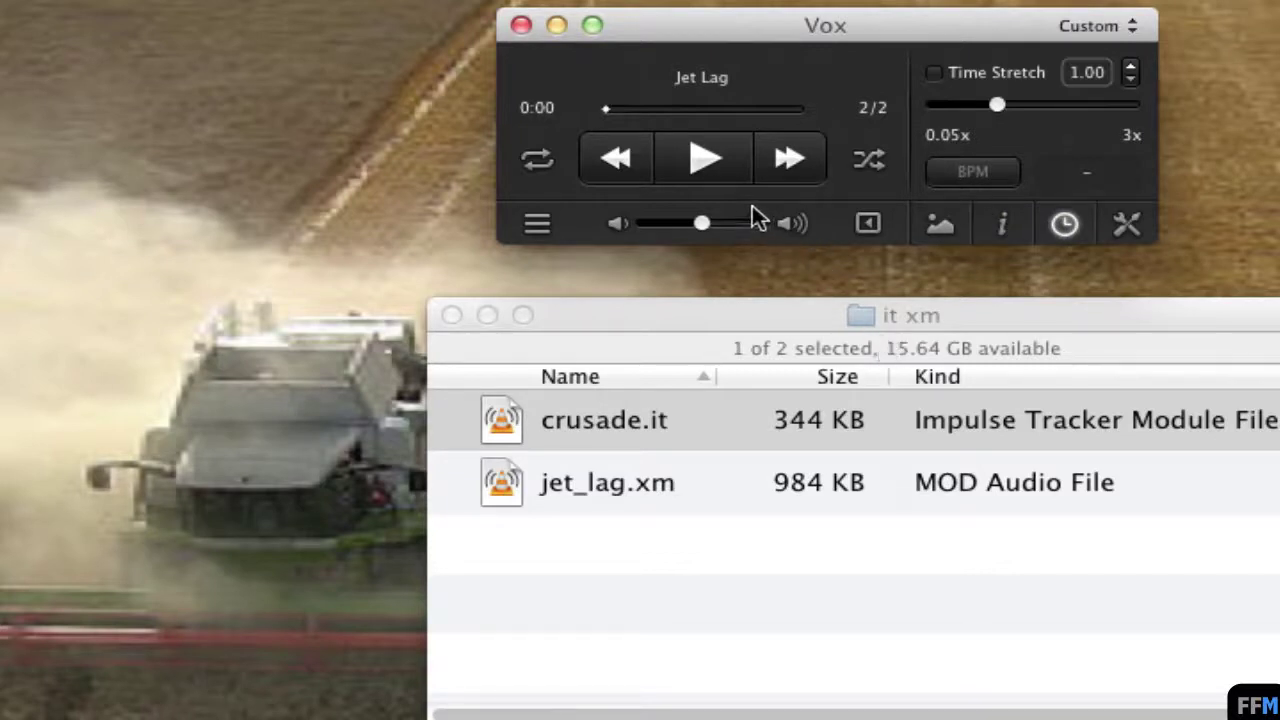
pyautogui.click(712, 166)
pyautogui.click(706, 164)
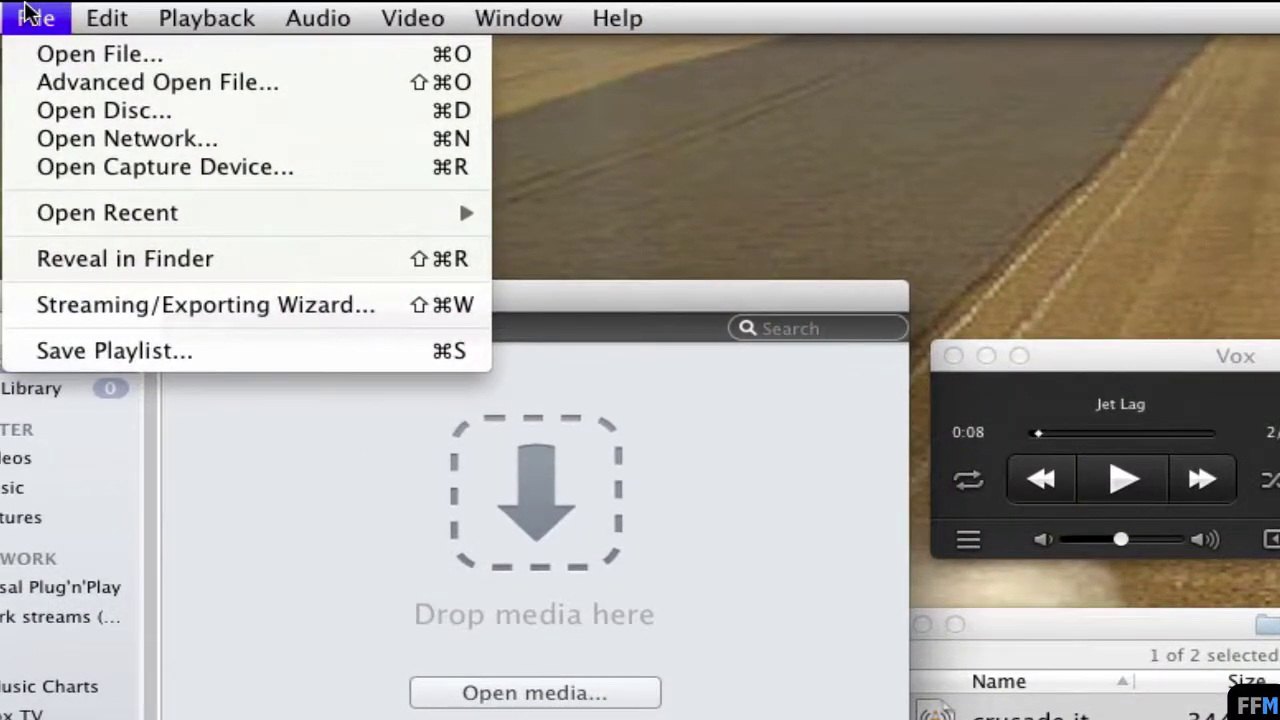
# Switch to VLC and start a Transcode/Save to file export with crusade.it from the it xm folder as the input stream
pyautogui.click(8, 305)
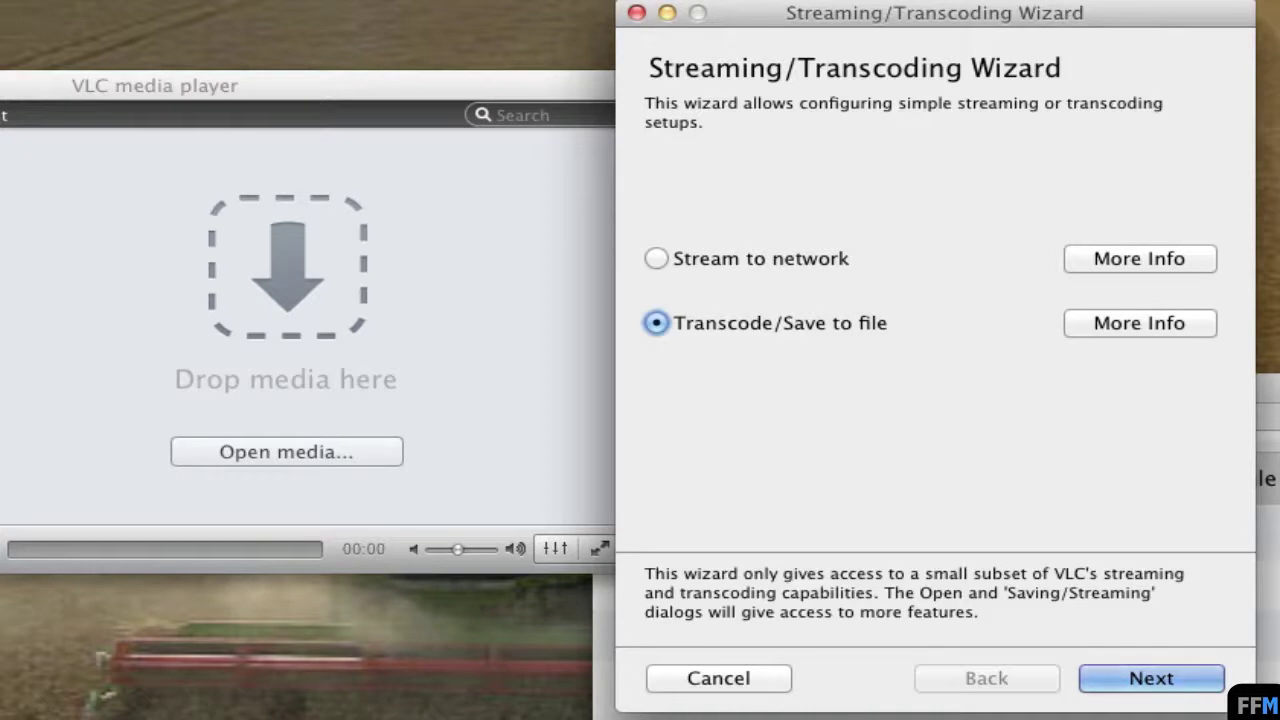
pyautogui.click(1112, 675)
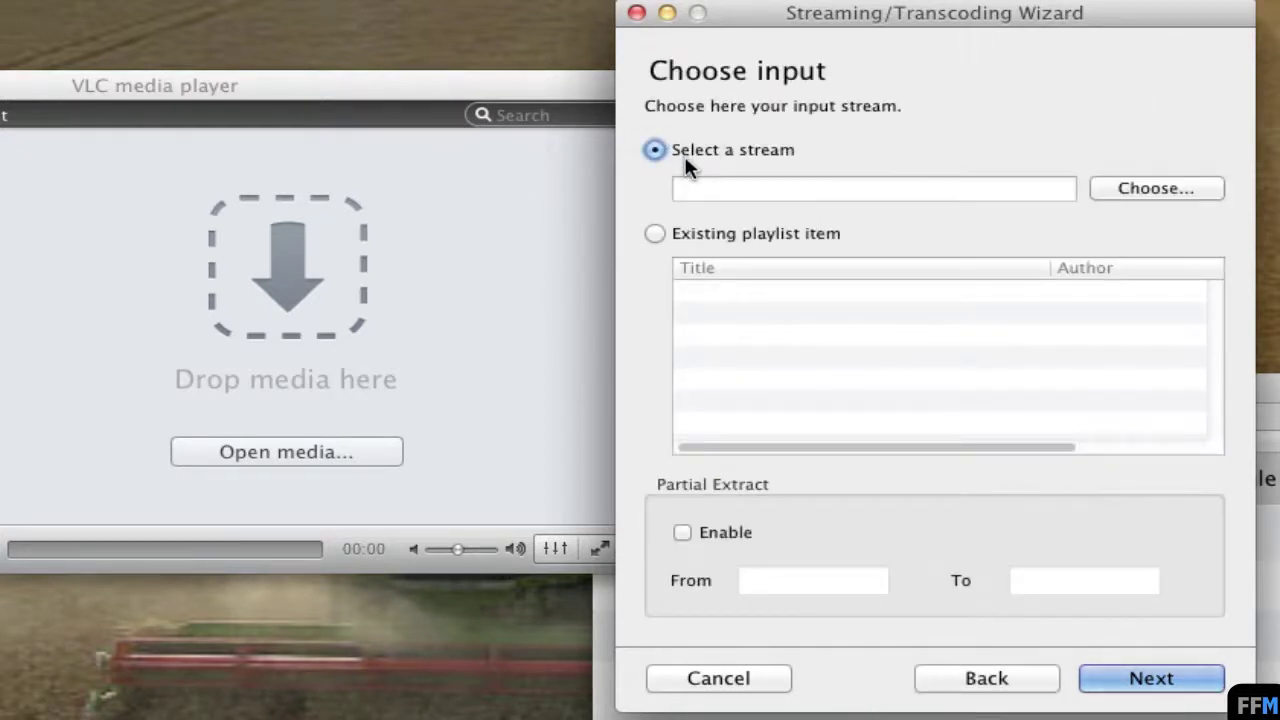
pyautogui.click(1112, 186)
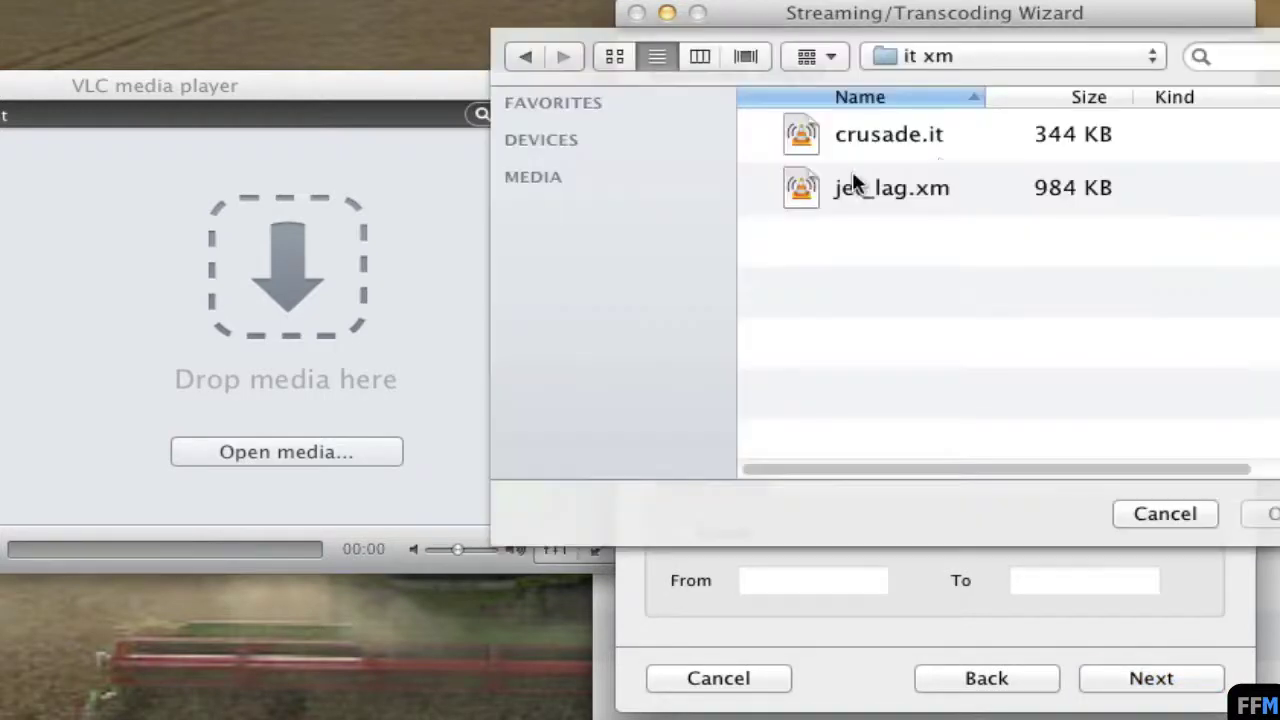
pyautogui.click(974, 140)
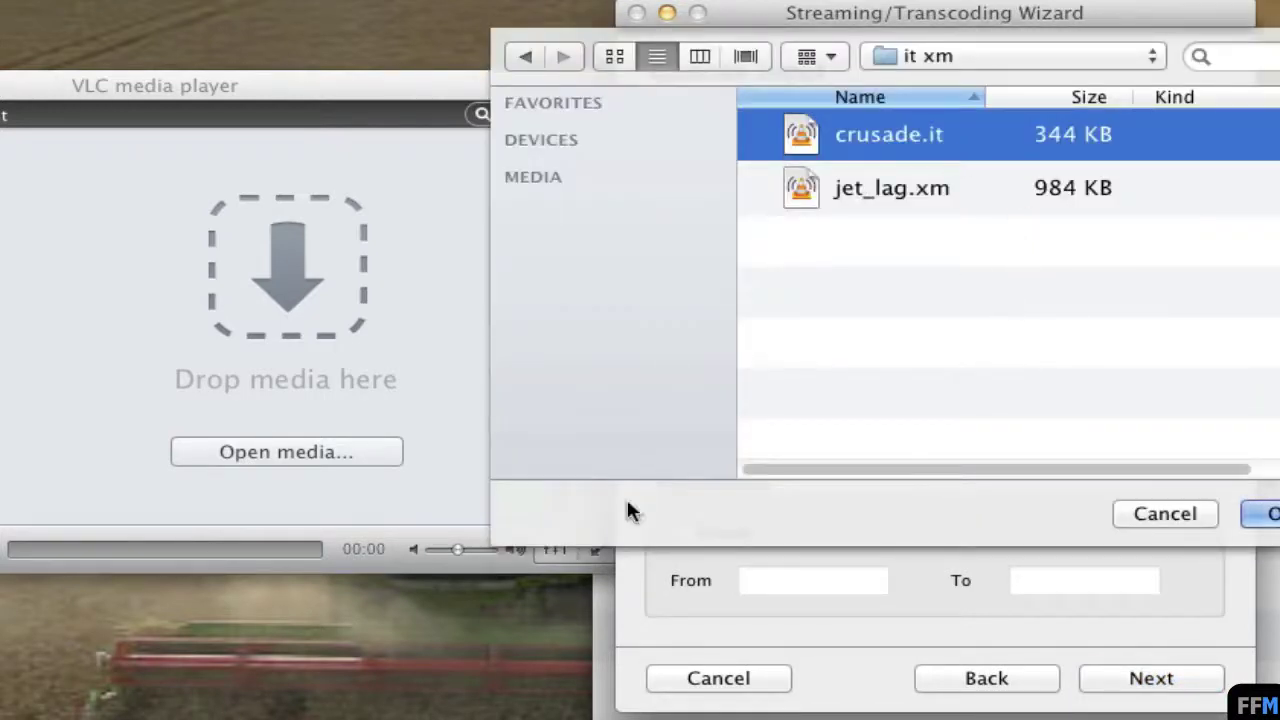
pyautogui.click(1268, 513)
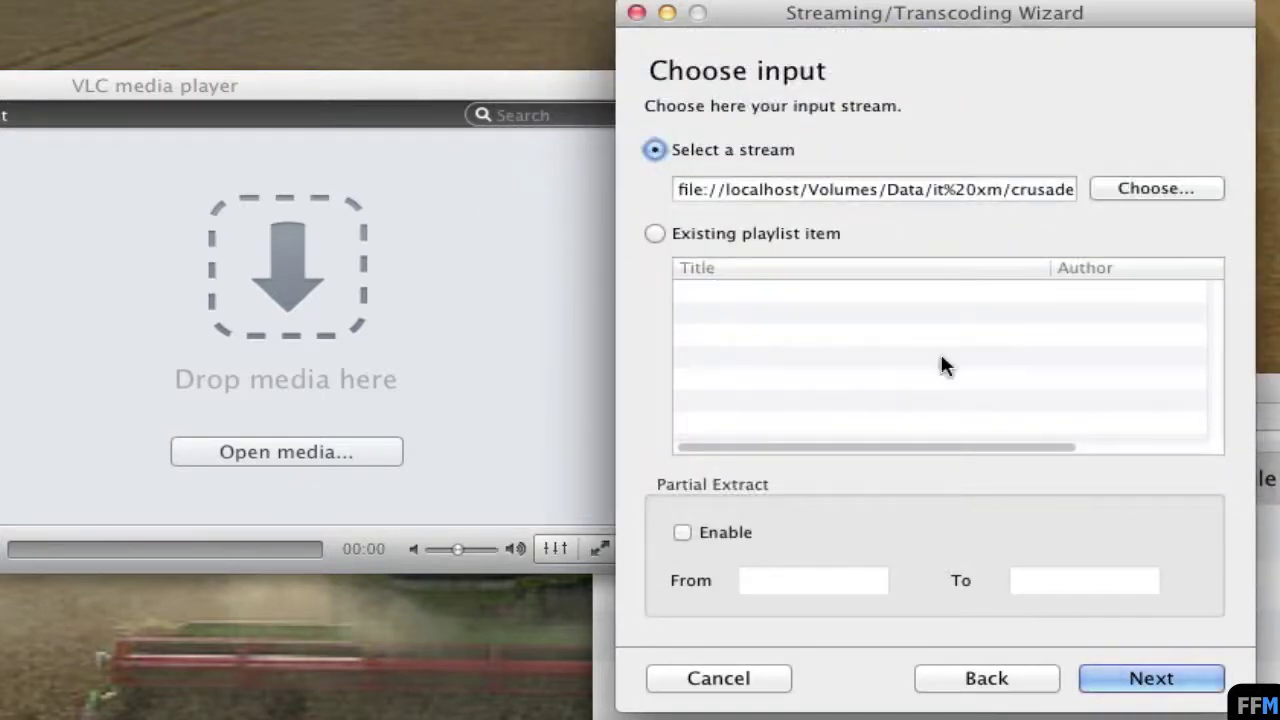
pyautogui.click(1148, 683)
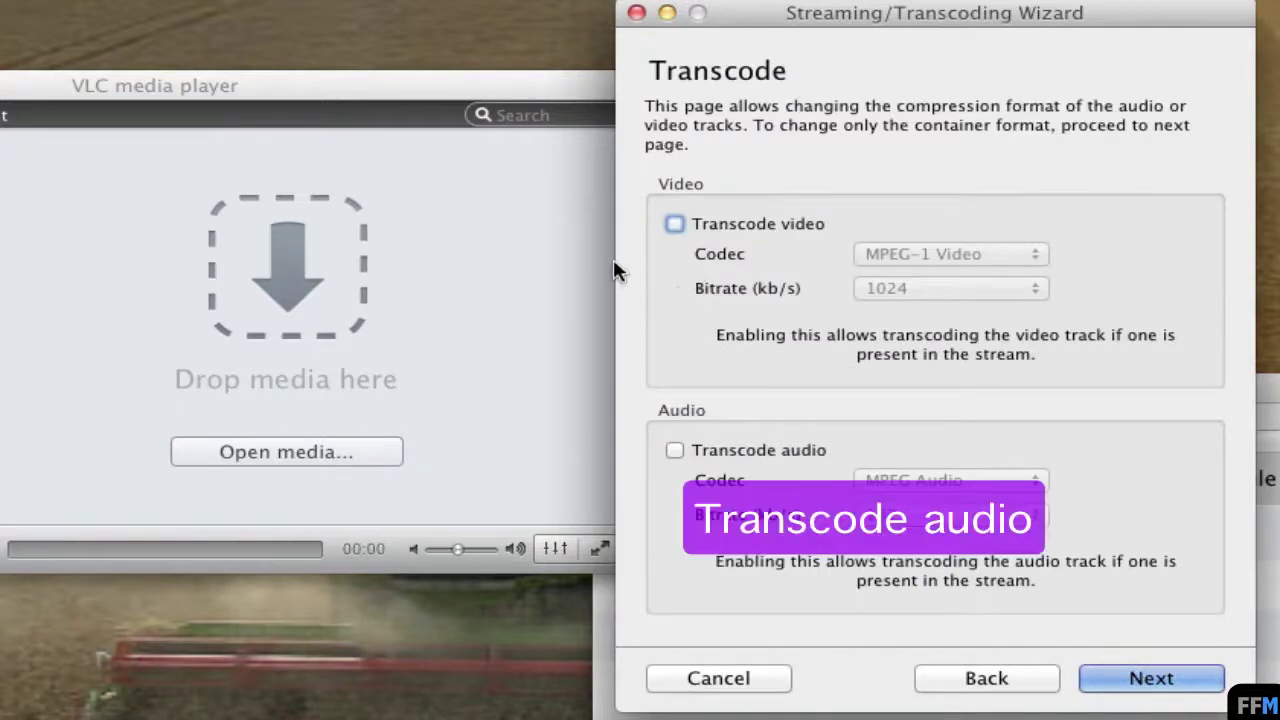
# Enable audio transcoding with the MPEG 4 Audio codec at 192 kb/s and keep MPEG 4 / MP4 encapsulation
pyautogui.click(687, 450)
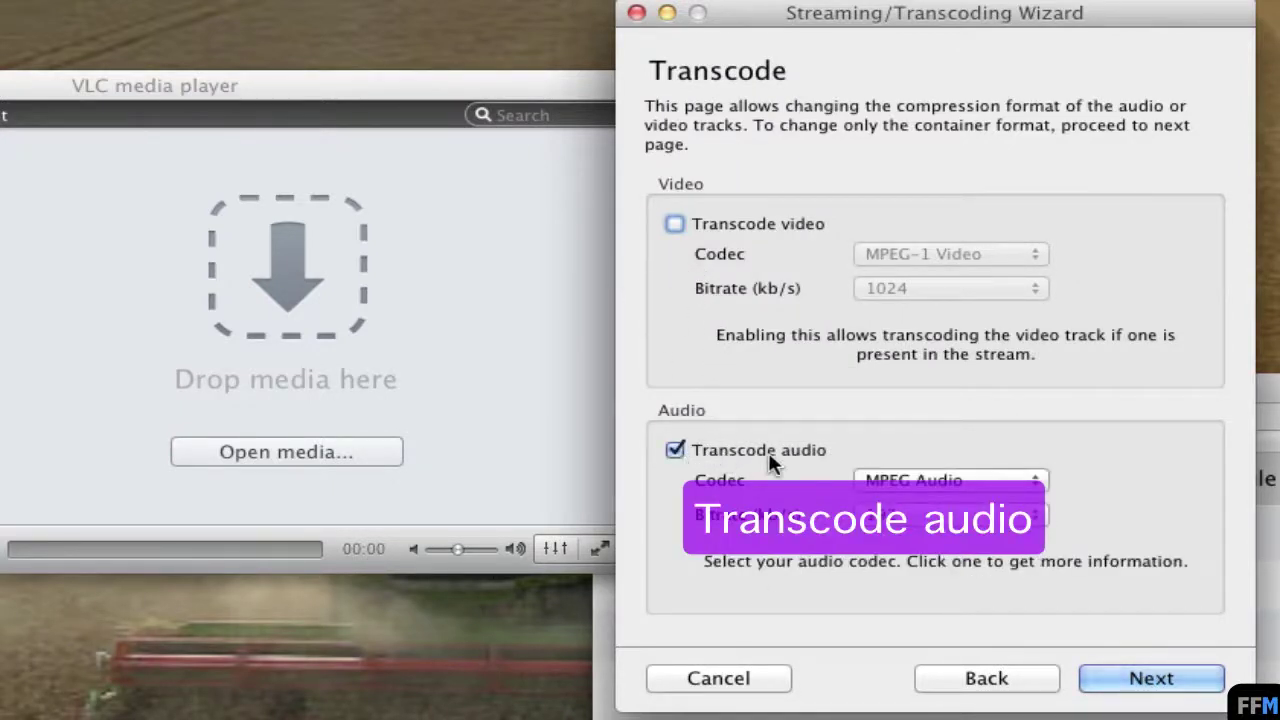
pyautogui.click(1029, 479)
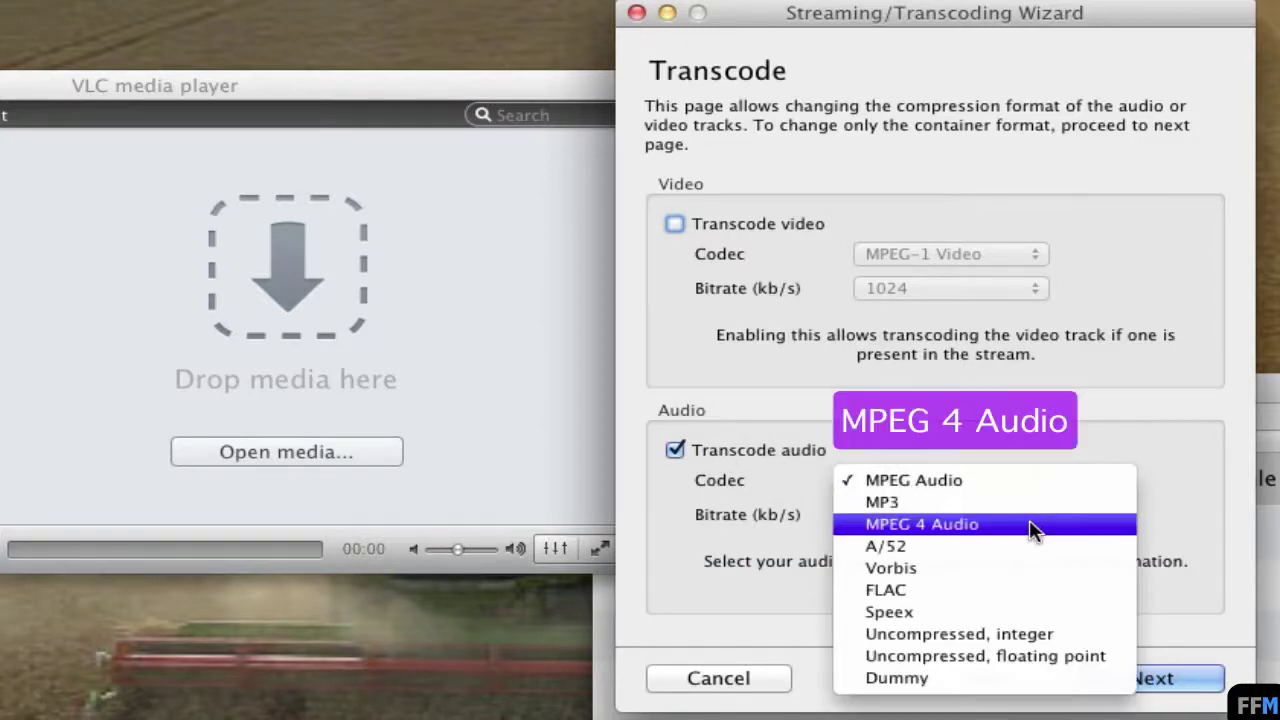
pyautogui.click(1033, 529)
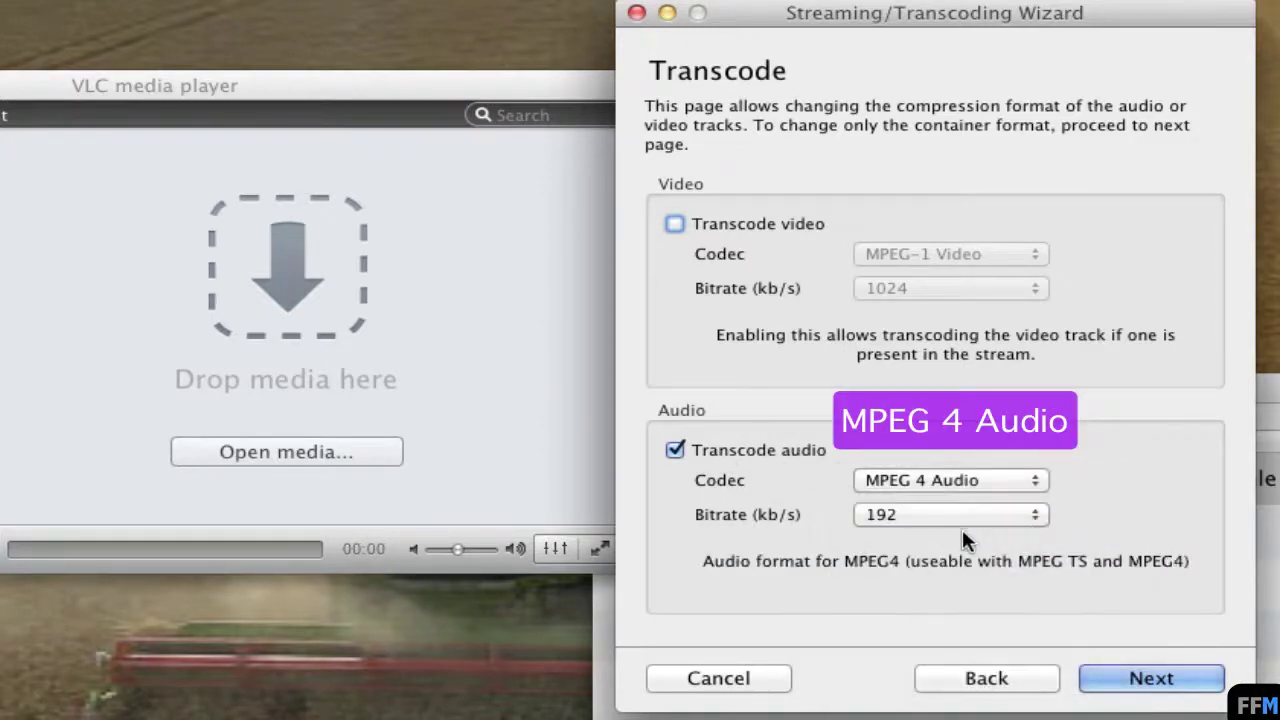
pyautogui.click(1210, 680)
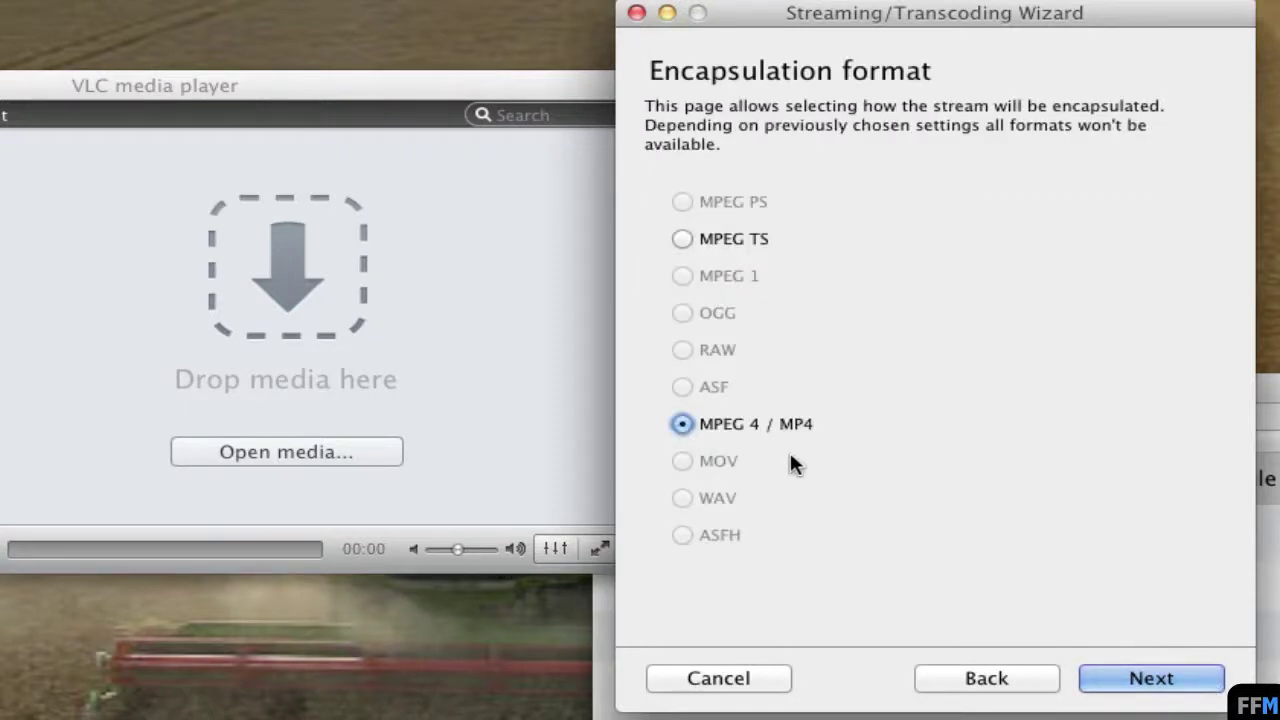
pyautogui.click(1141, 679)
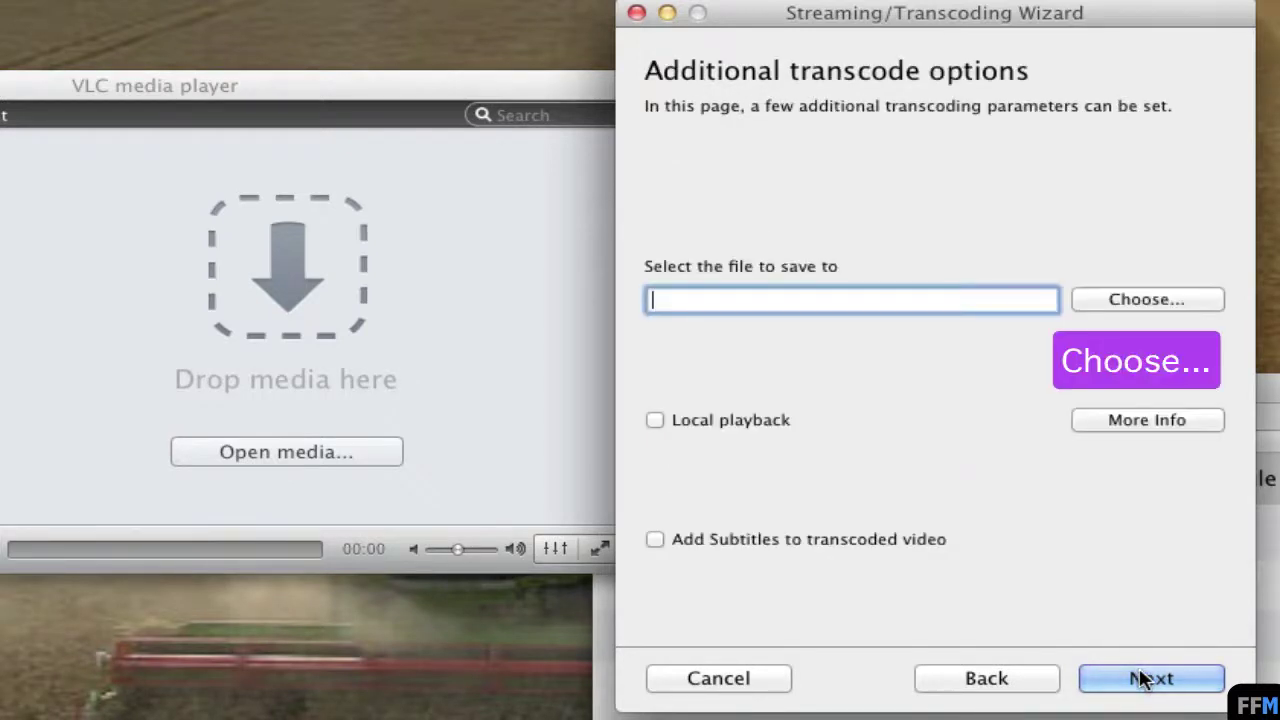
# Name the output file vlc-it in the it xm folder and run the transcode
pyautogui.click(1118, 298)
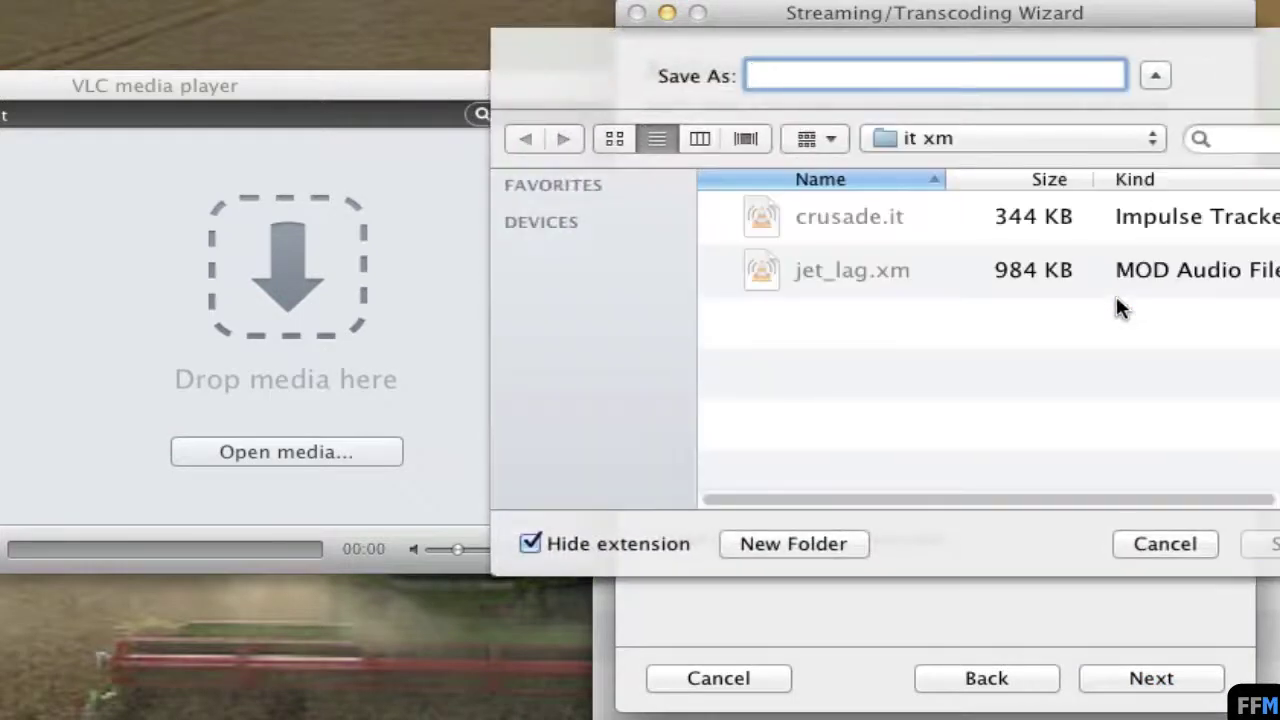
pyautogui.write('vlc-')
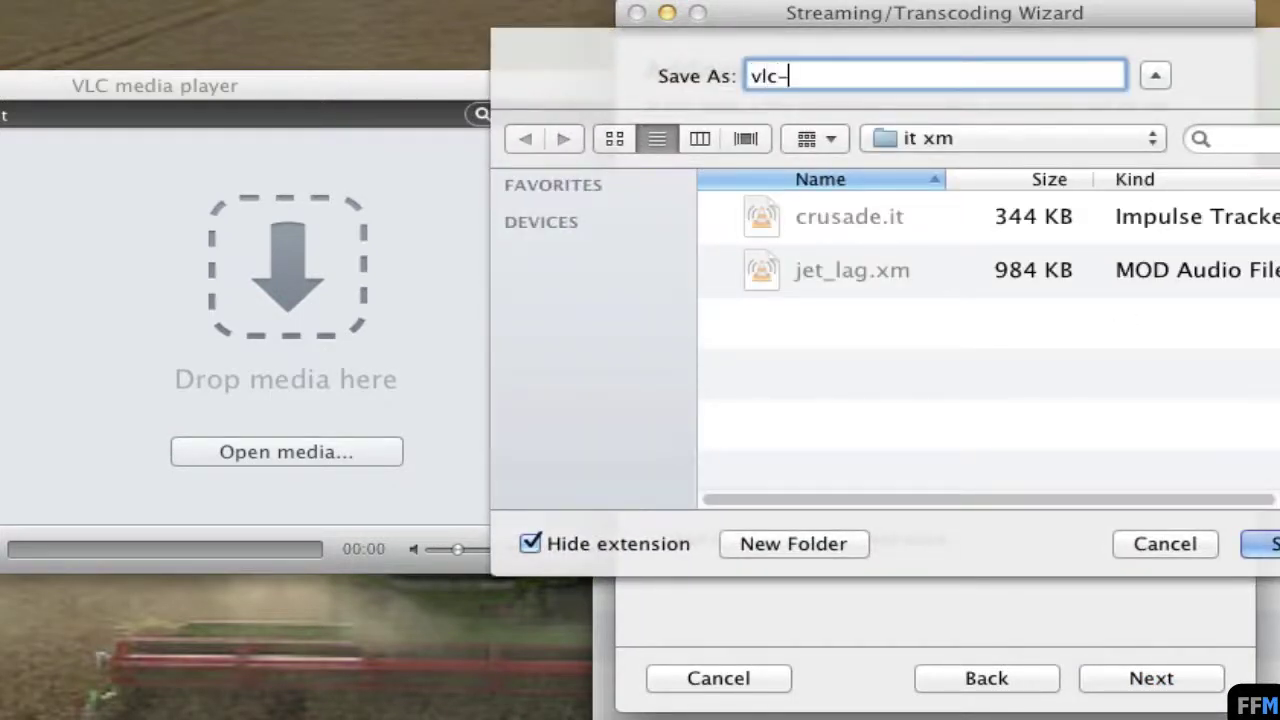
pyautogui.write('it')
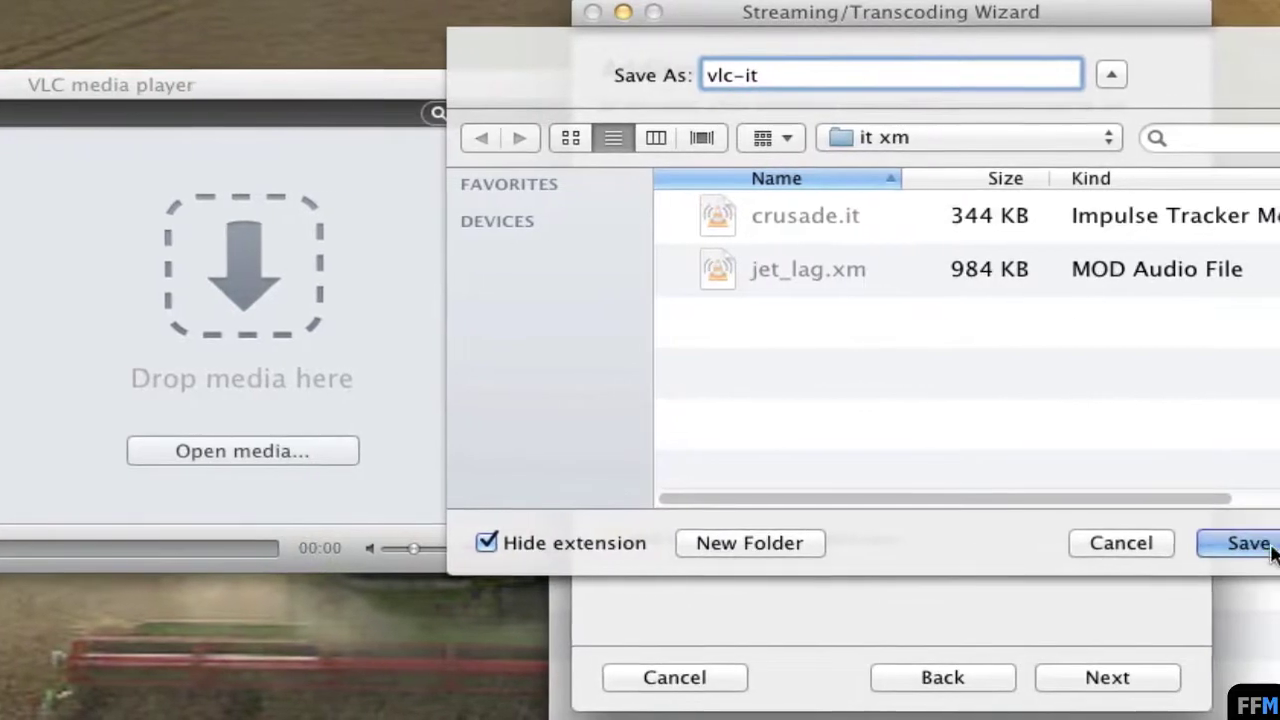
pyautogui.click(1228, 543)
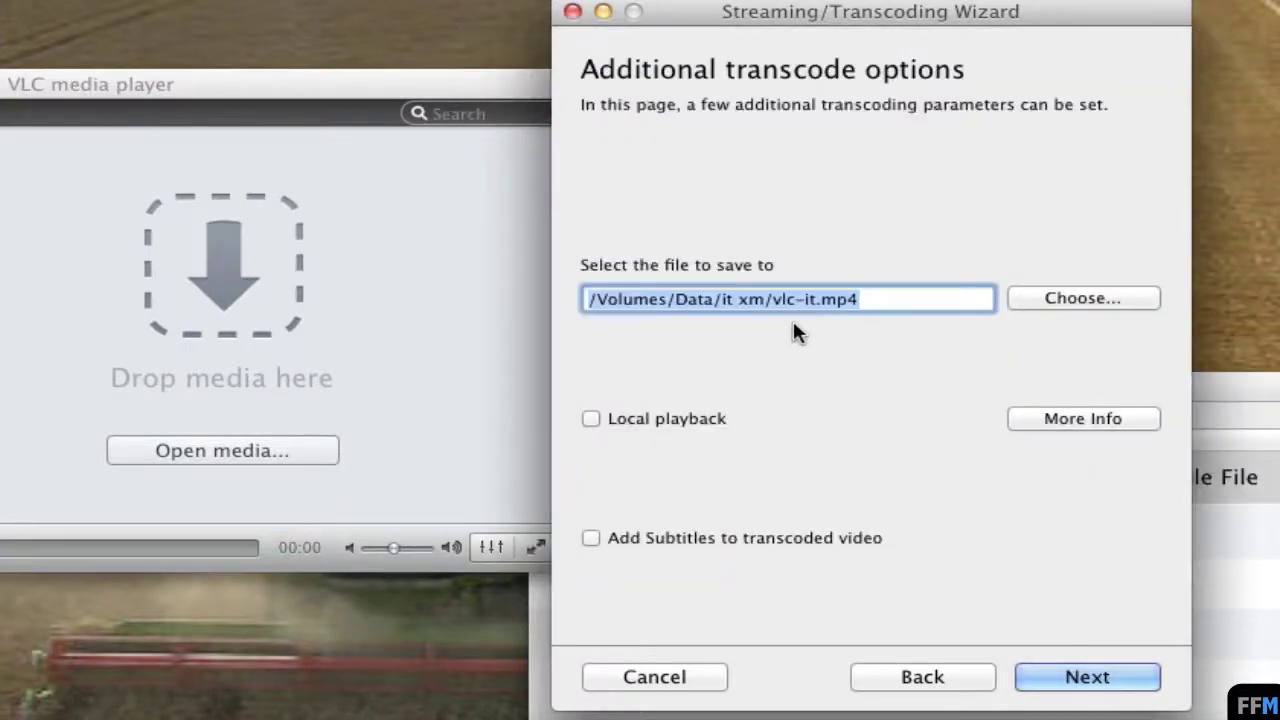
pyautogui.click(1106, 680)
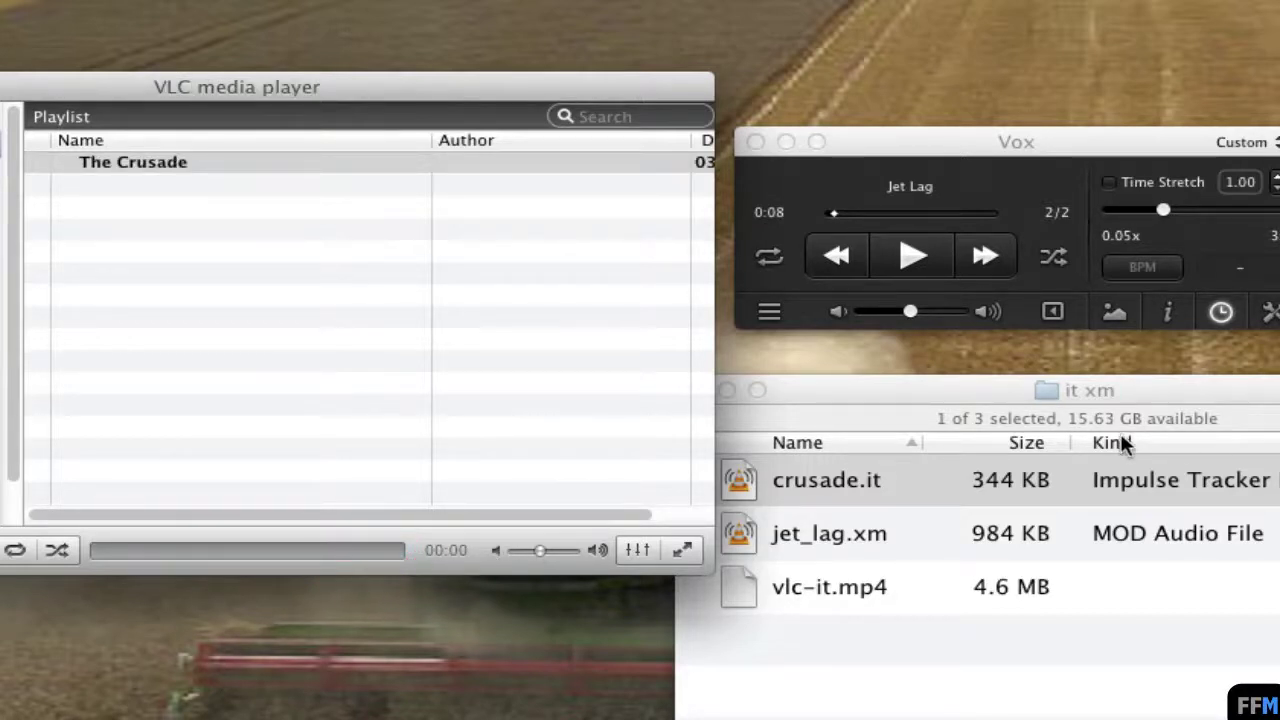
# Load the converted vlc-it.mp4 from the it xm folder into Vox and play it
pyautogui.click(880, 402)
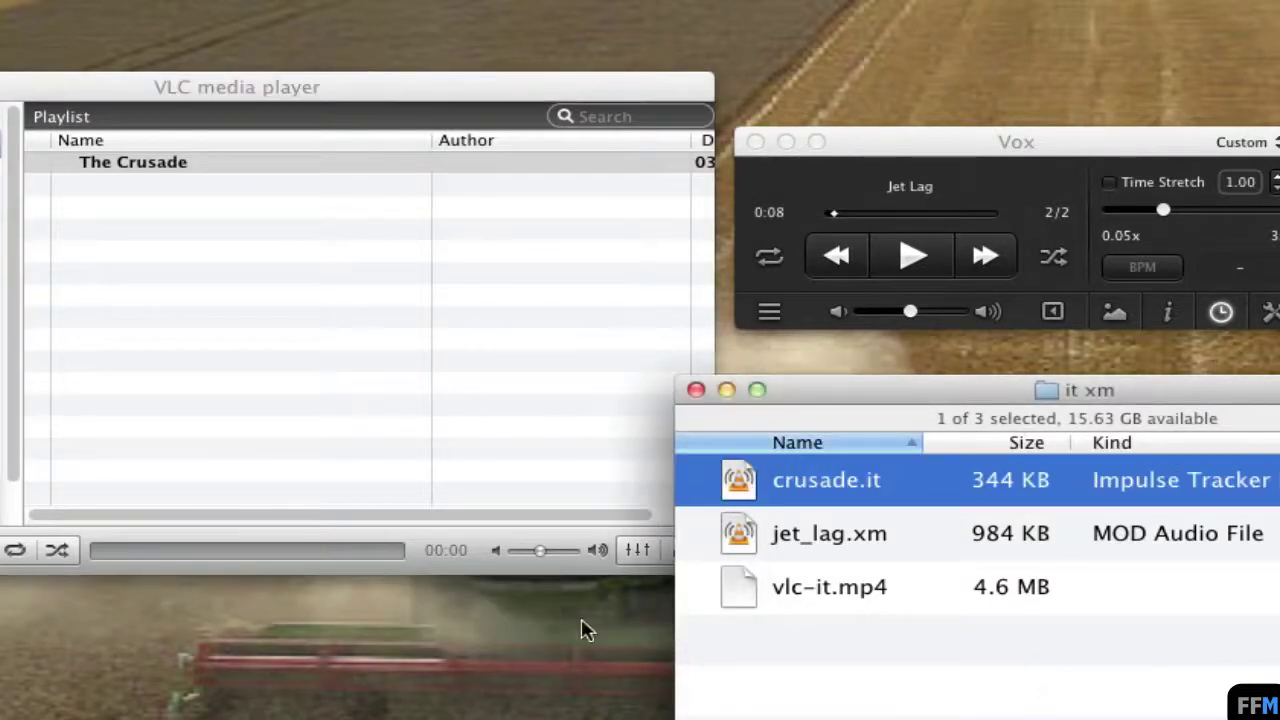
pyautogui.click(937, 596)
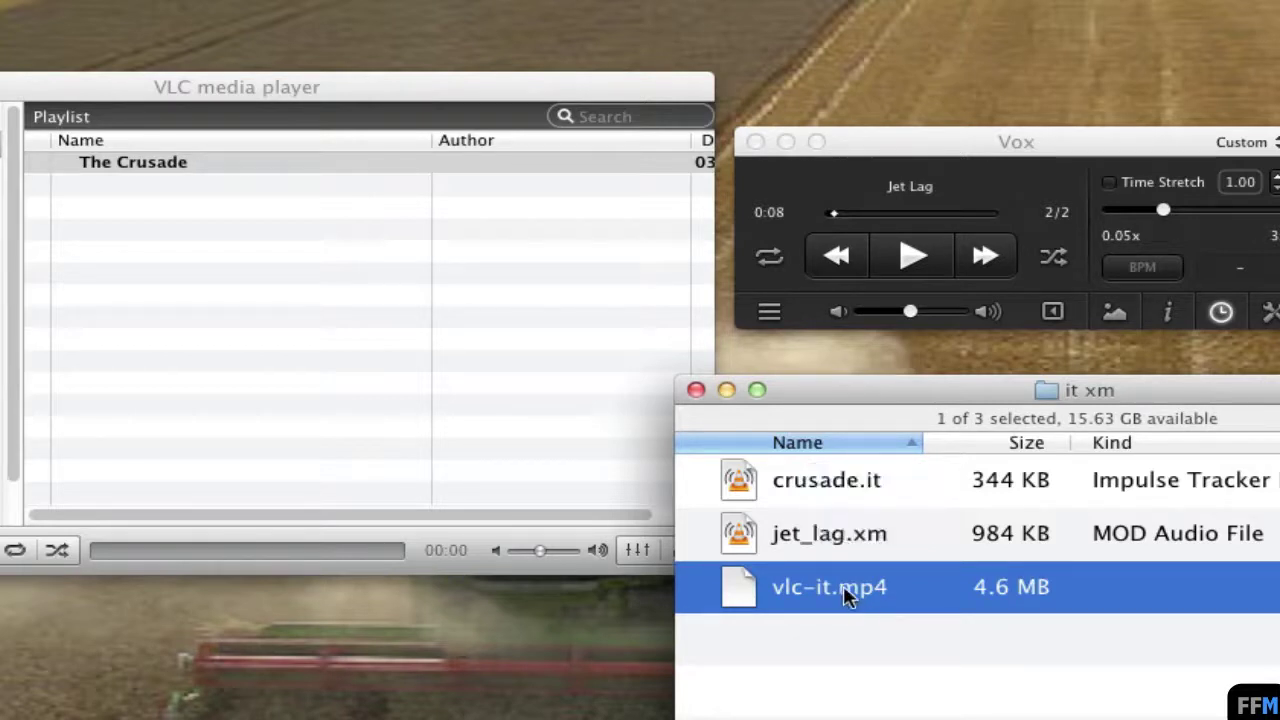
pyautogui.moveTo(831, 594); pyautogui.dragTo(990, 197)
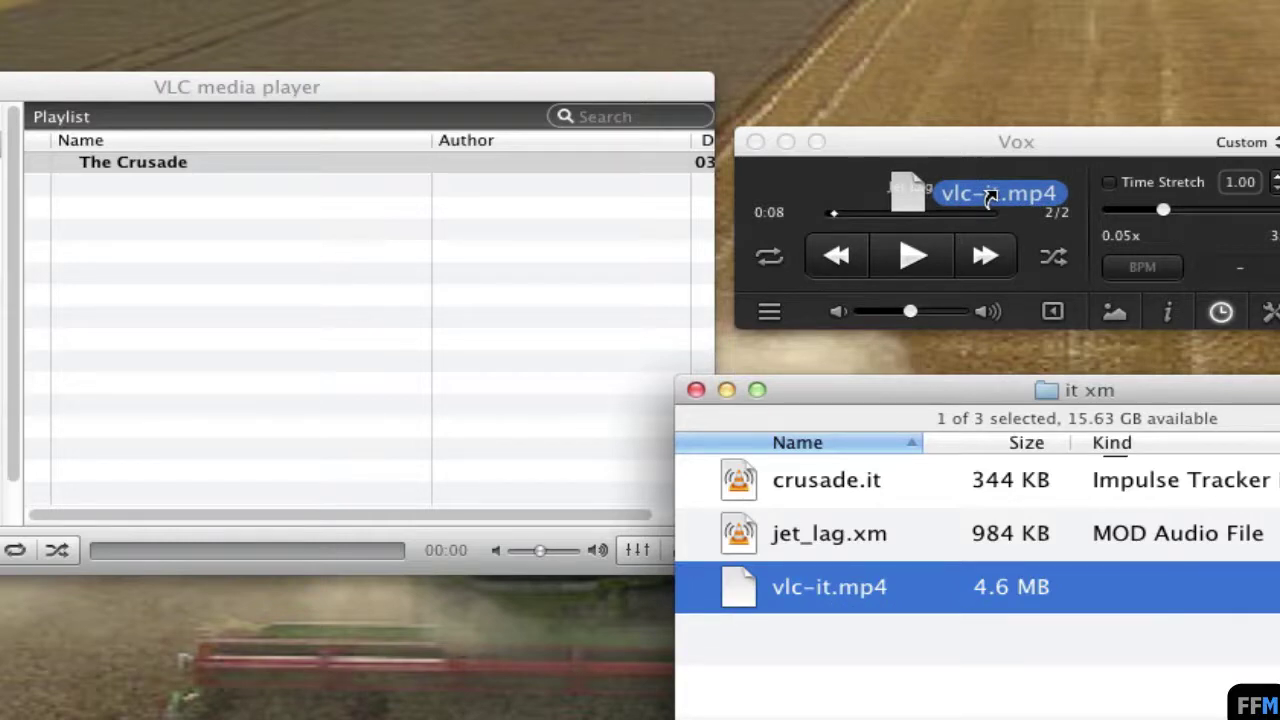
pyautogui.moveTo(990, 195); pyautogui.dragTo(991, 194)
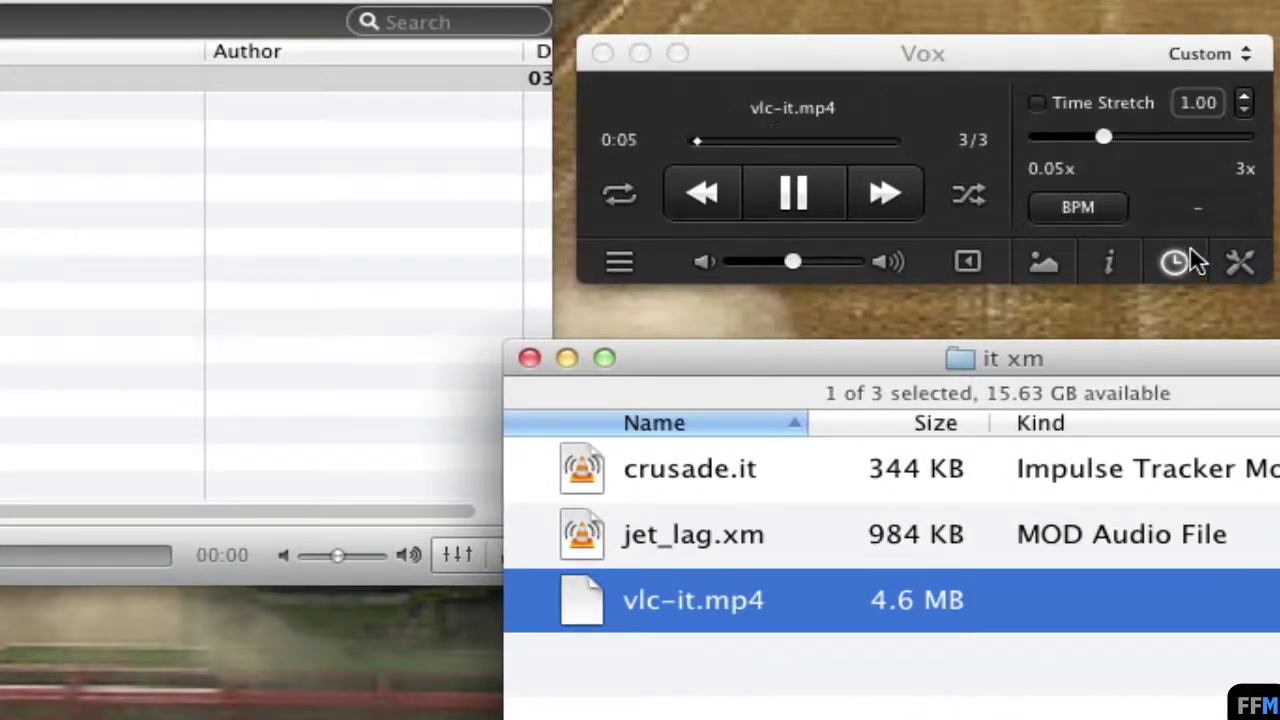
# View the file information of vlc-it.mp4 and detect its BPM
pyautogui.click(1097, 263)
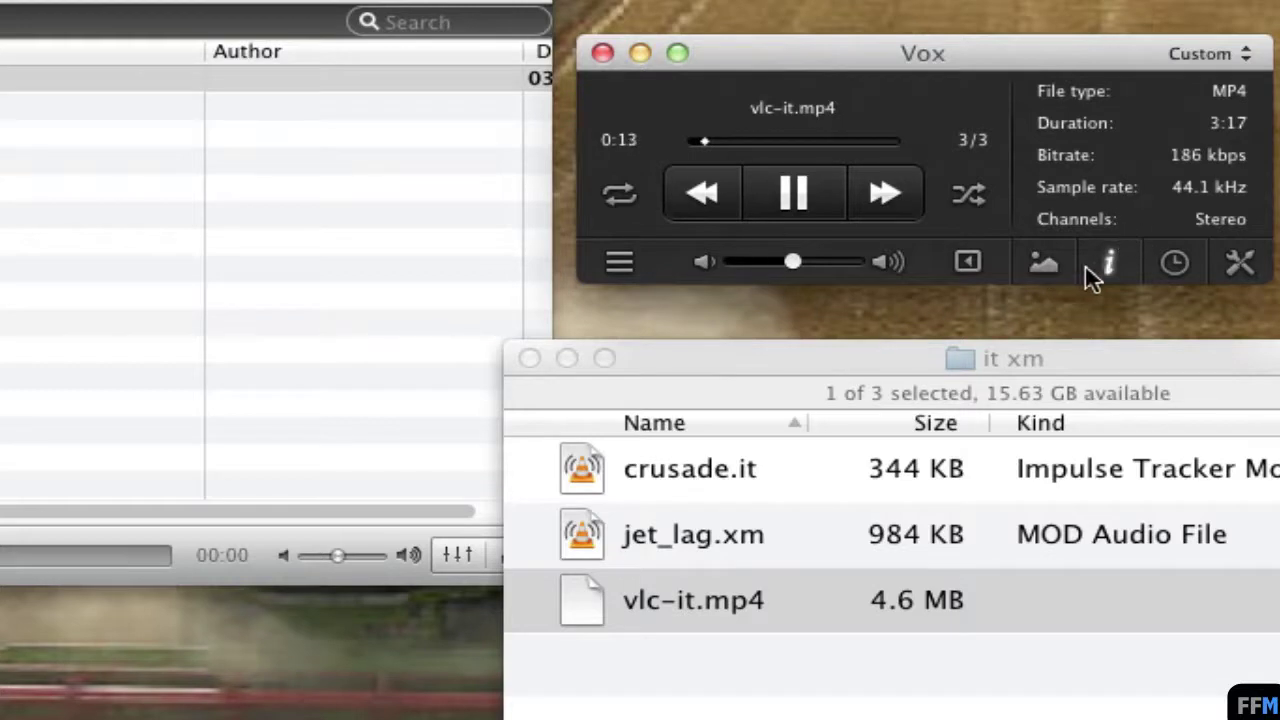
pyautogui.click(1174, 266)
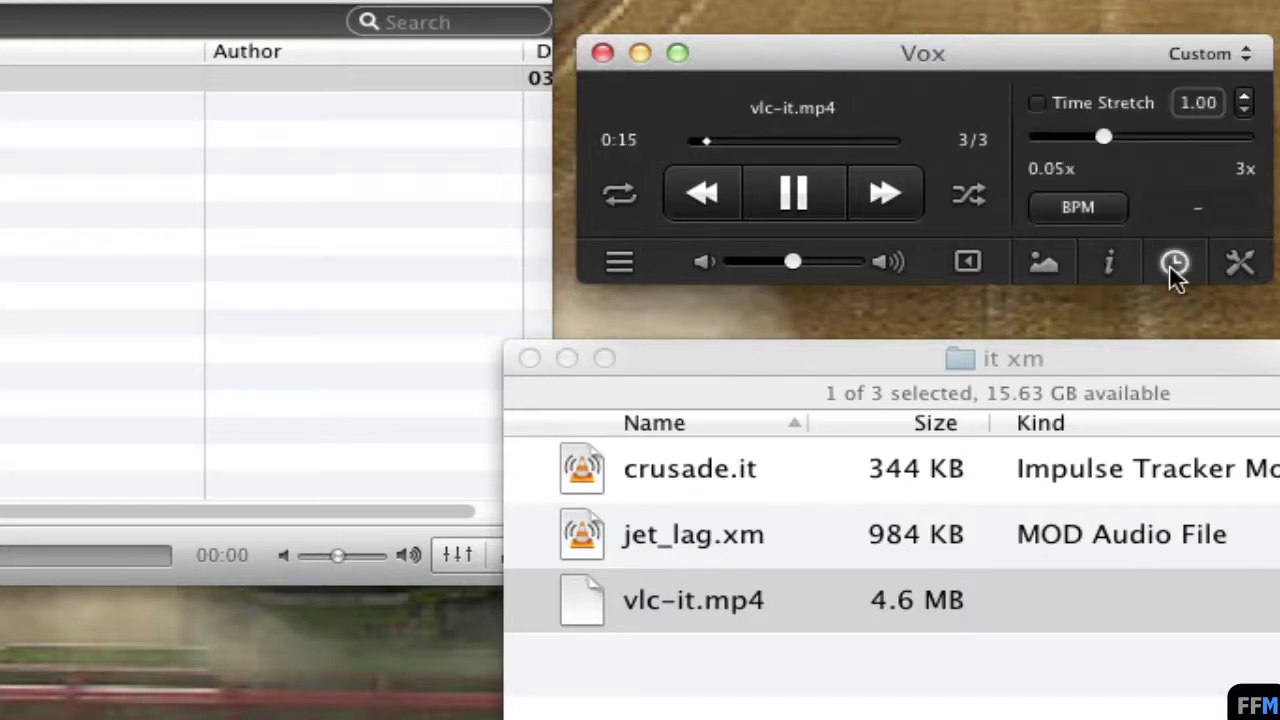
pyautogui.click(1088, 218)
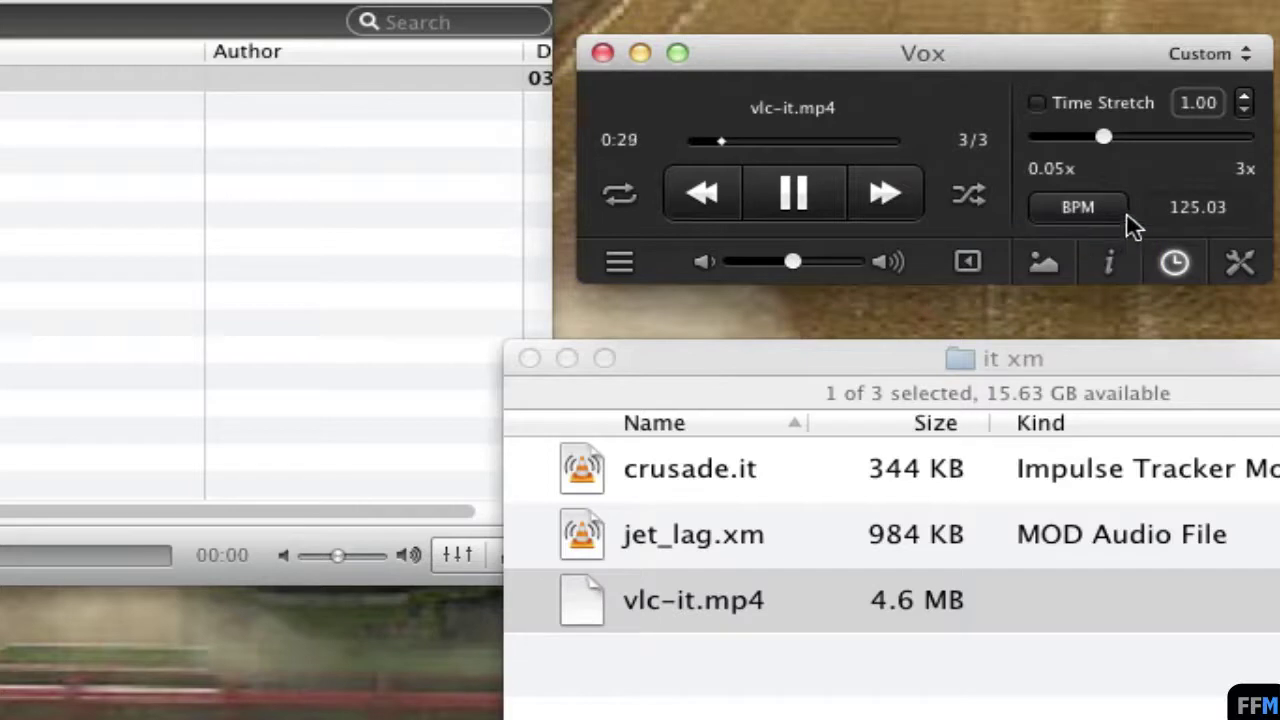
# Pause vlc-it.mp4 in Vox, then switch to VLC and remove The Crusade from the playlist
pyautogui.click(794, 194)
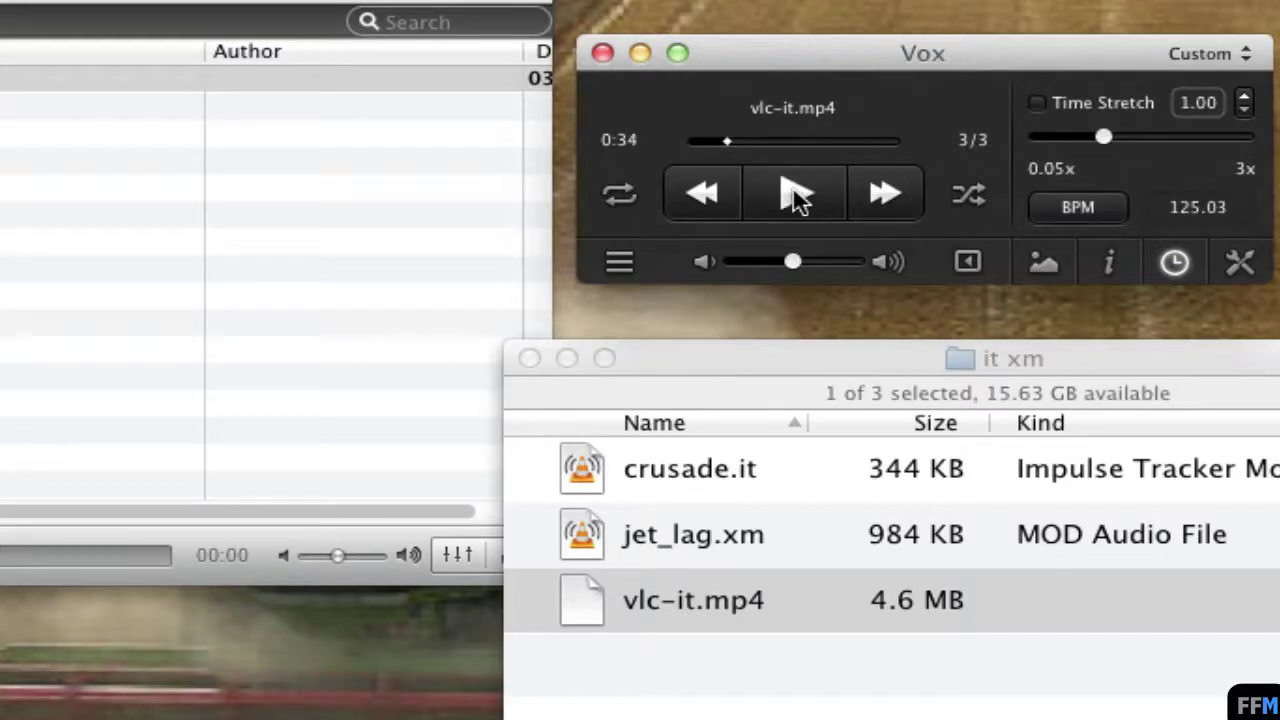
pyautogui.click(2, 195)
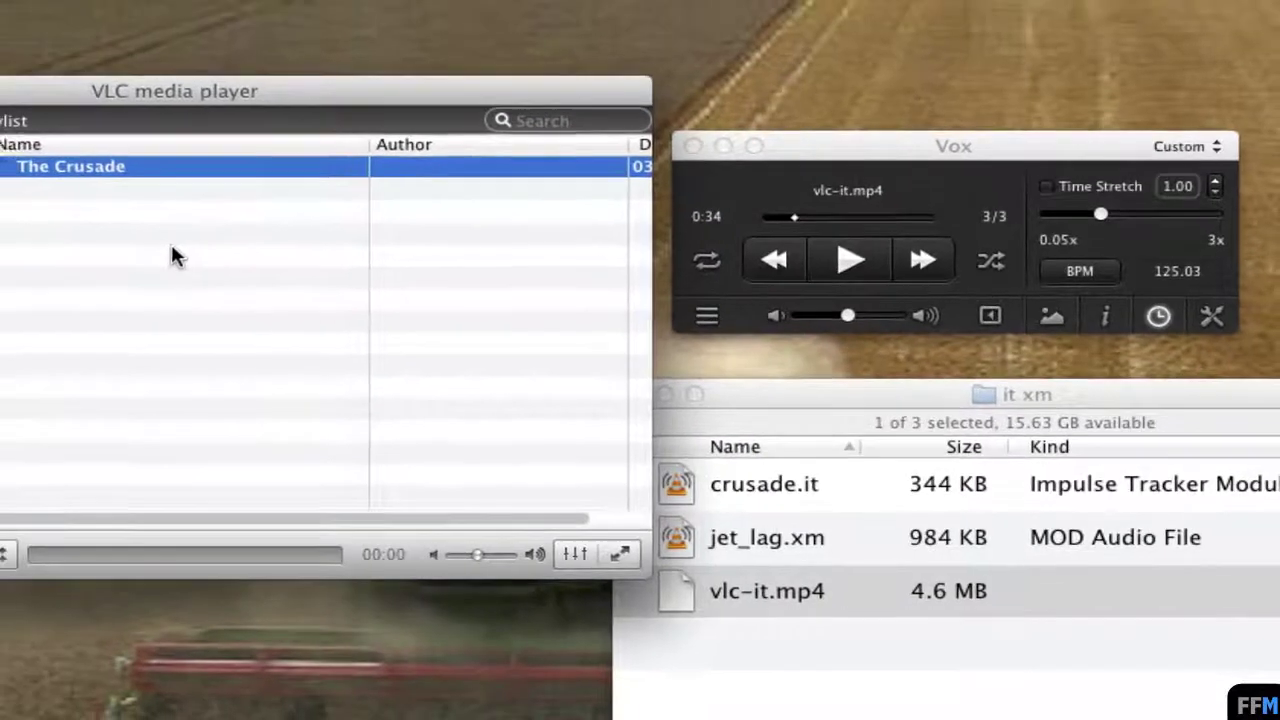
pyautogui.press('BackSpace')
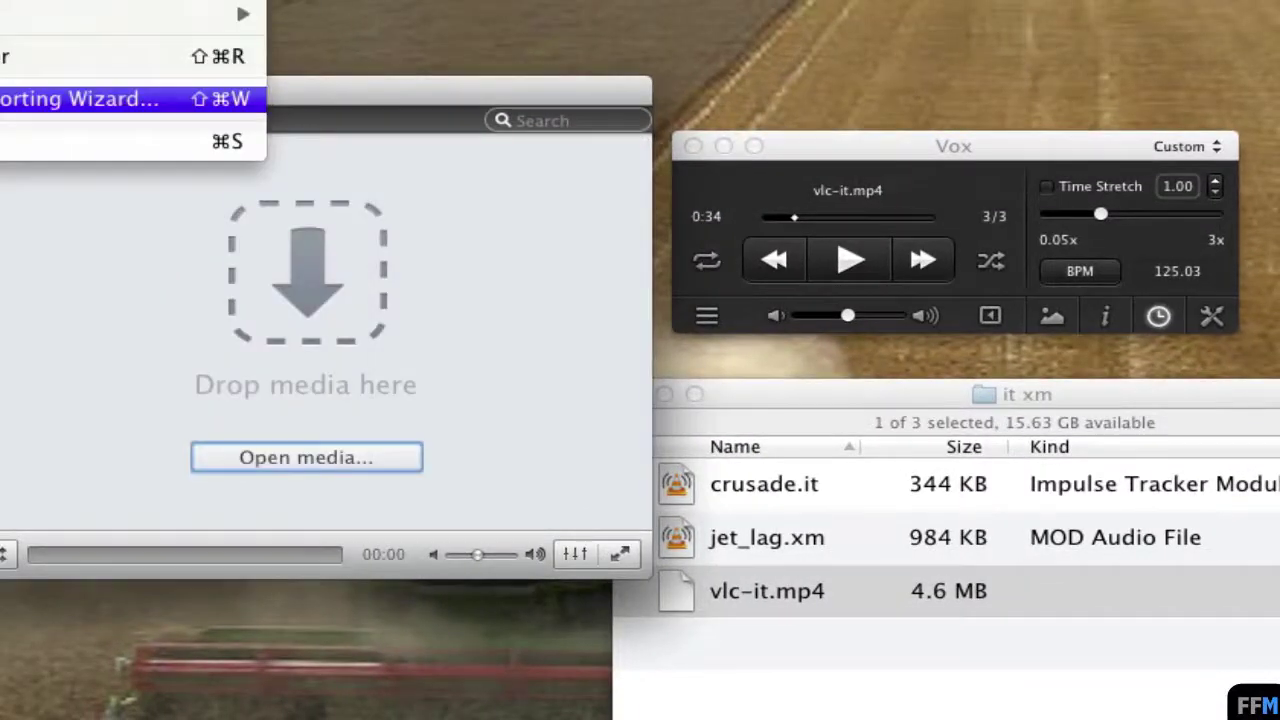
# Start the Streaming/Transcoding Wizard for transcoding to a file and choose jet_lag.xm from the it xm folder as input
pyautogui.click(80, 98)
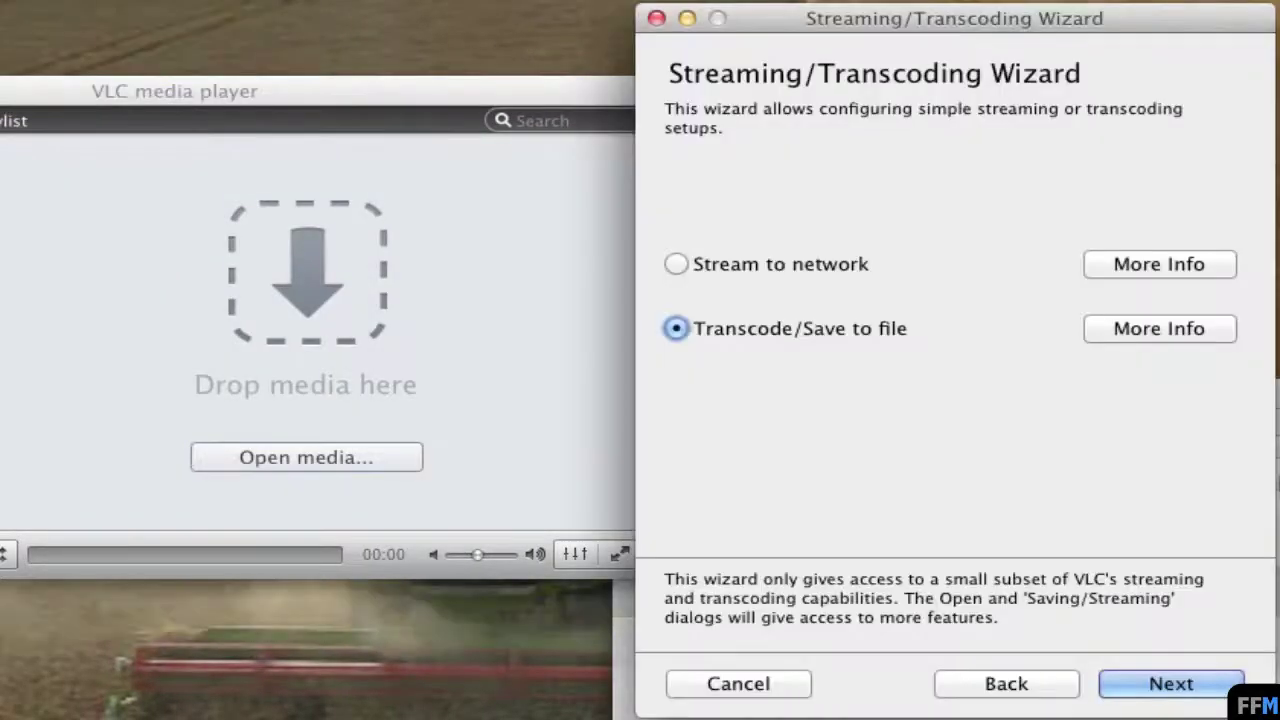
pyautogui.click(1171, 683)
pyautogui.click(1165, 193)
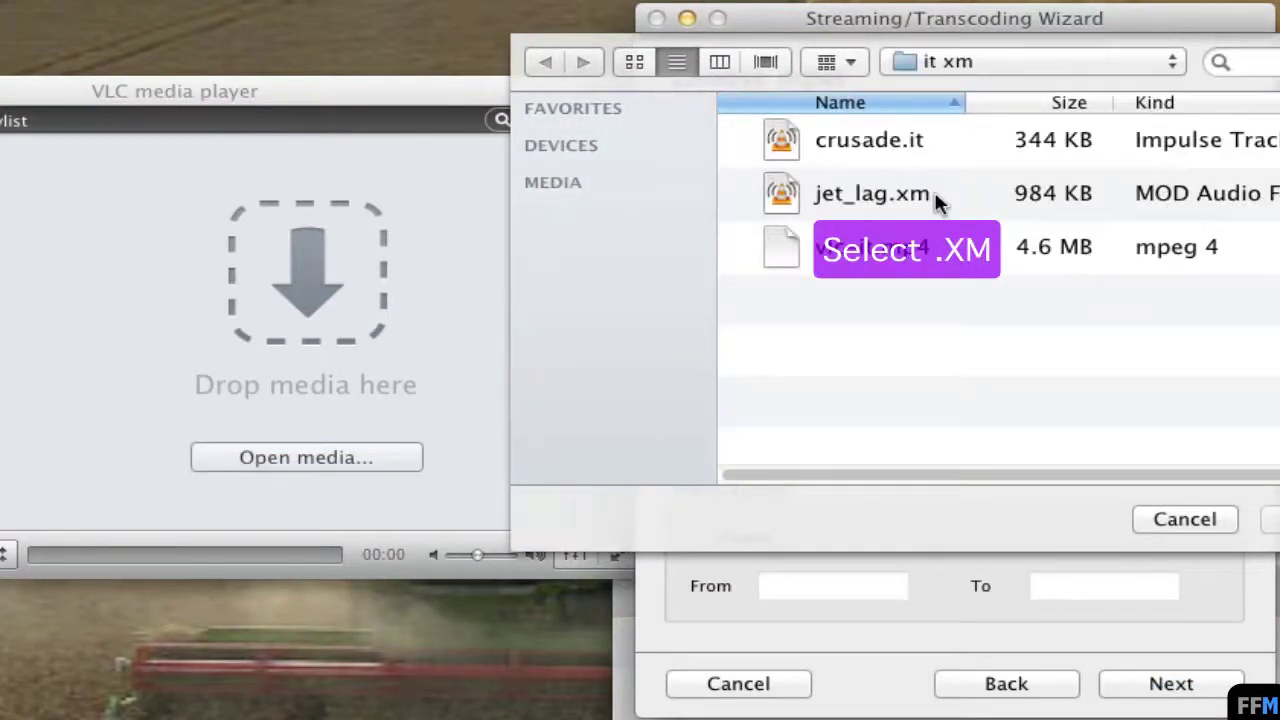
pyautogui.click(934, 193)
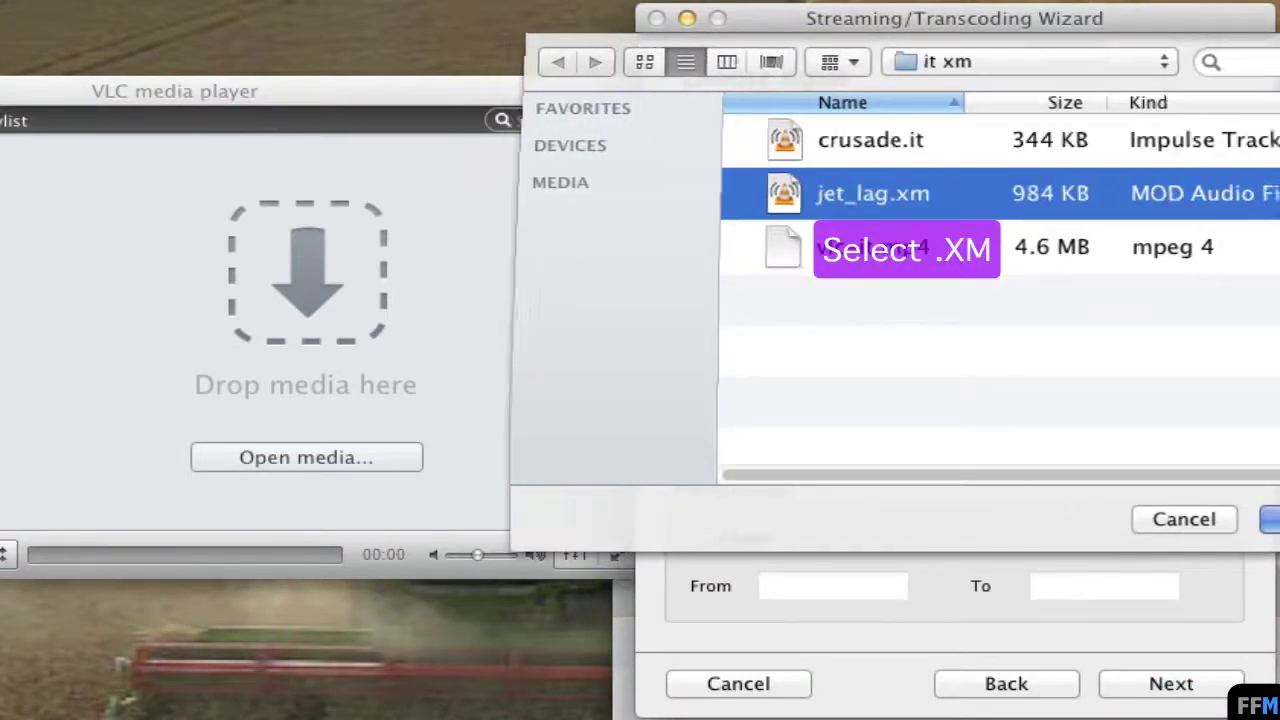
pyautogui.press('Return')
# Keep audio transcoding with MPEG 4 Audio at 192 kb/s and the MPEG 4 / MP4 encapsulation format
pyautogui.click(1208, 692)
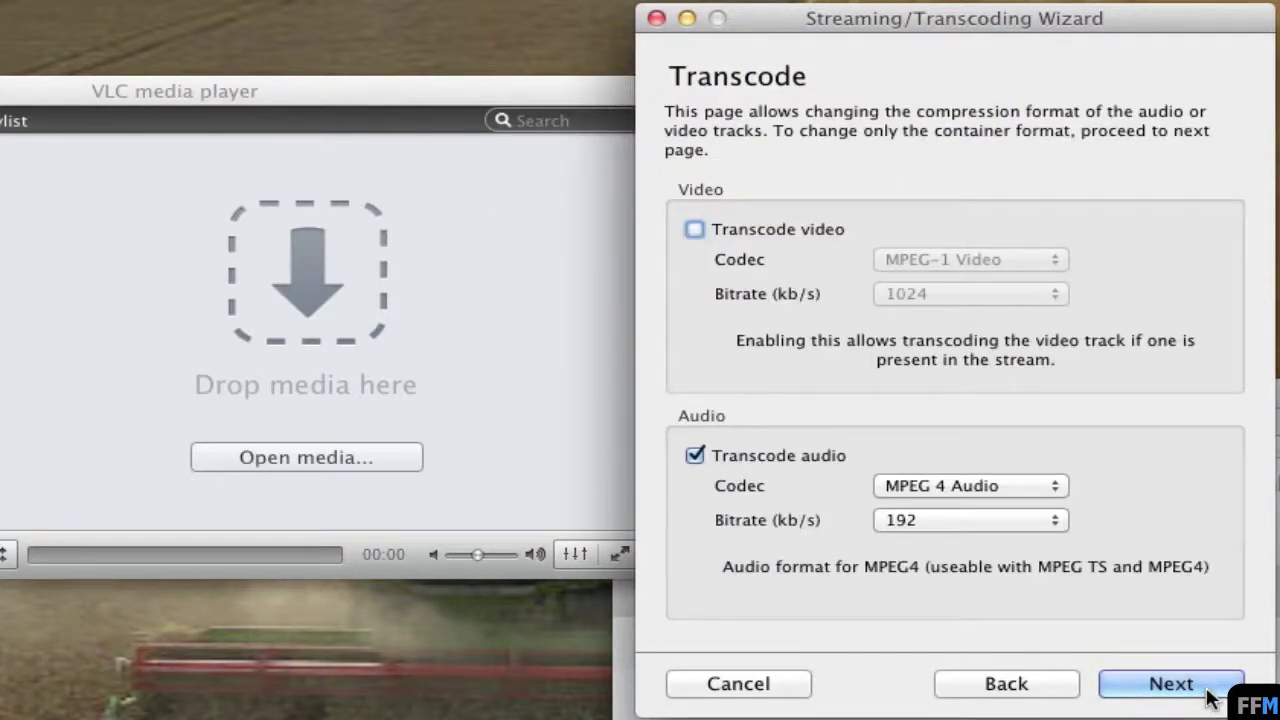
pyautogui.click(1208, 692)
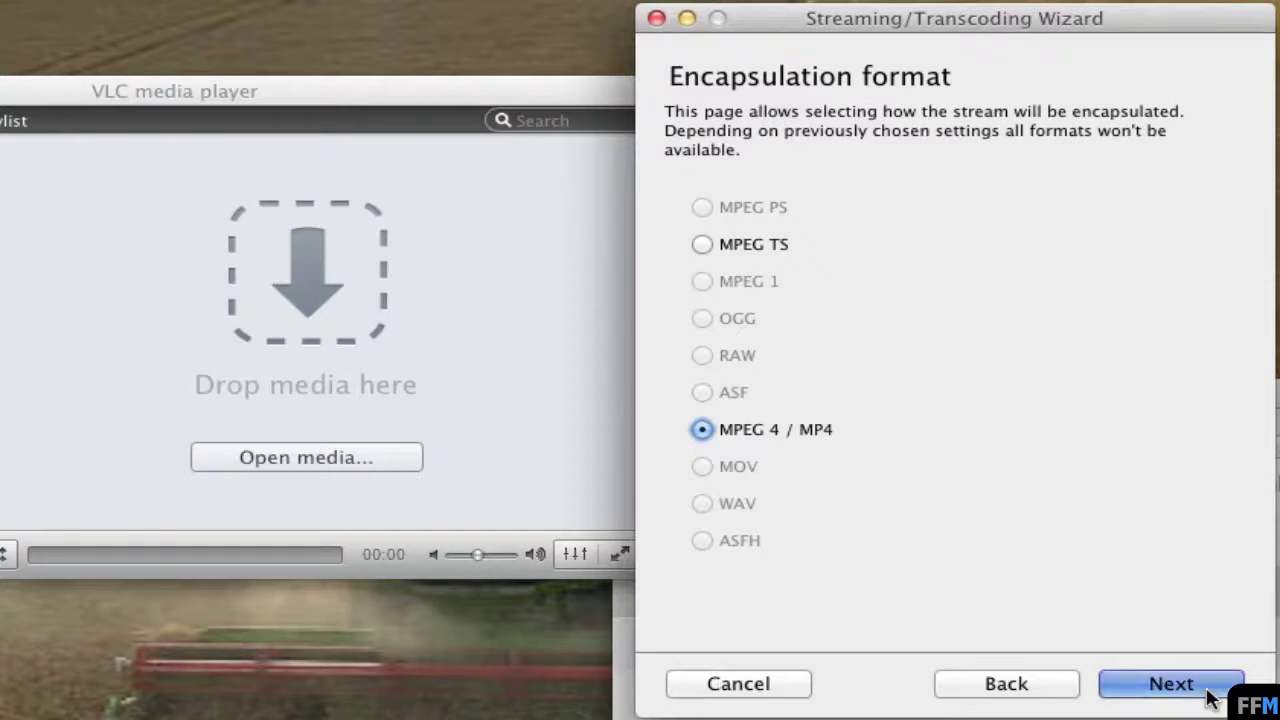
pyautogui.click(1208, 695)
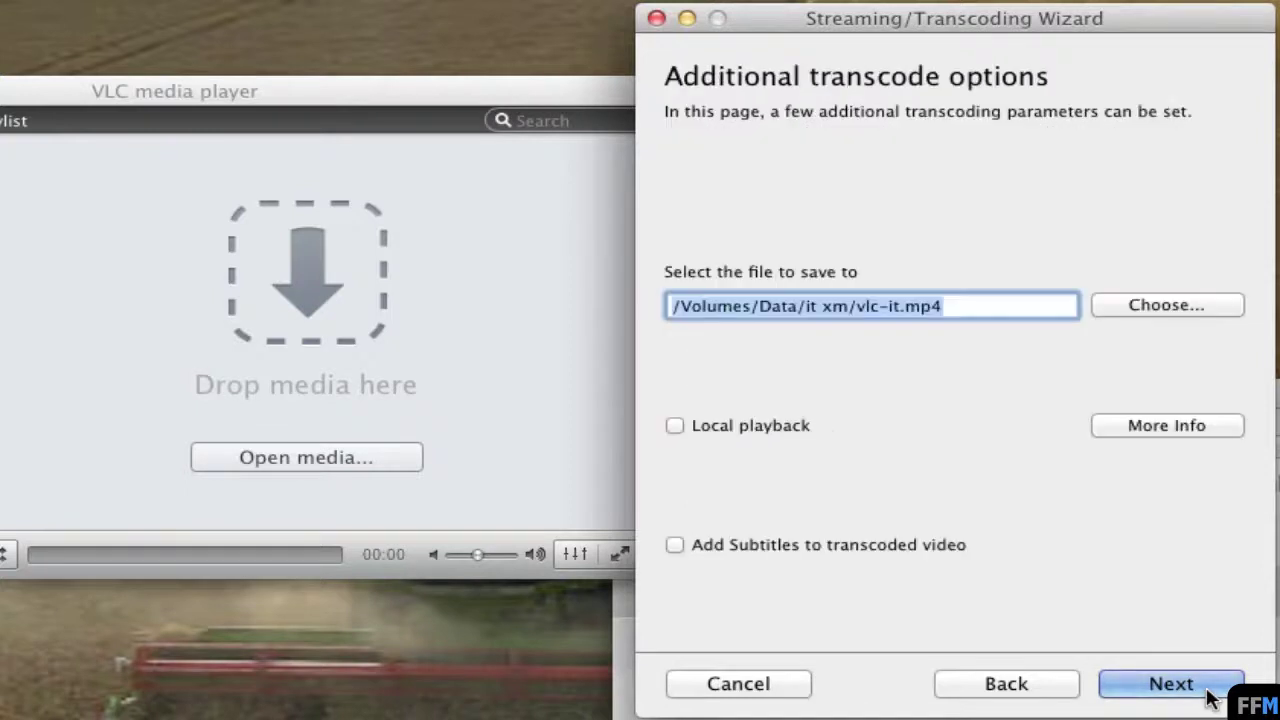
# Change the output file name to vlc-xm.mp4 in the it xm folder and run the transcode
pyautogui.click(901, 310)
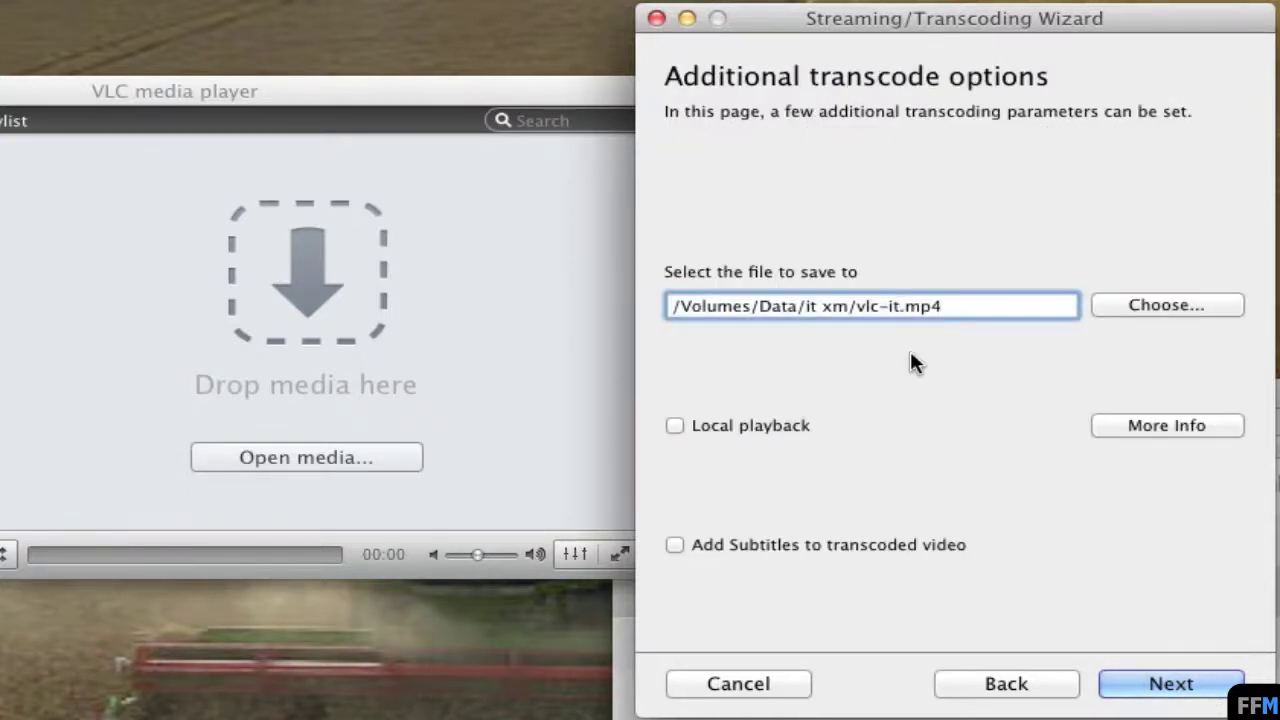
pyautogui.press('BackSpace')
pyautogui.press('BackSpace')
pyautogui.write('xm')
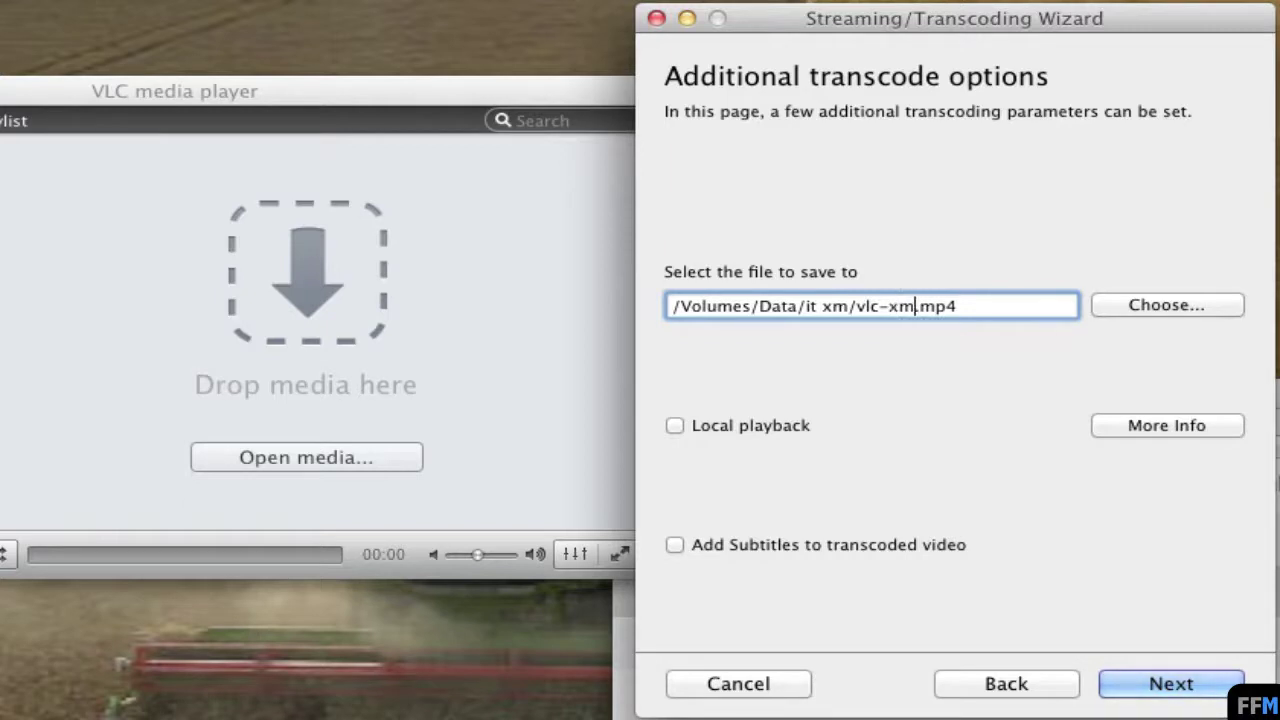
pyautogui.click(1201, 692)
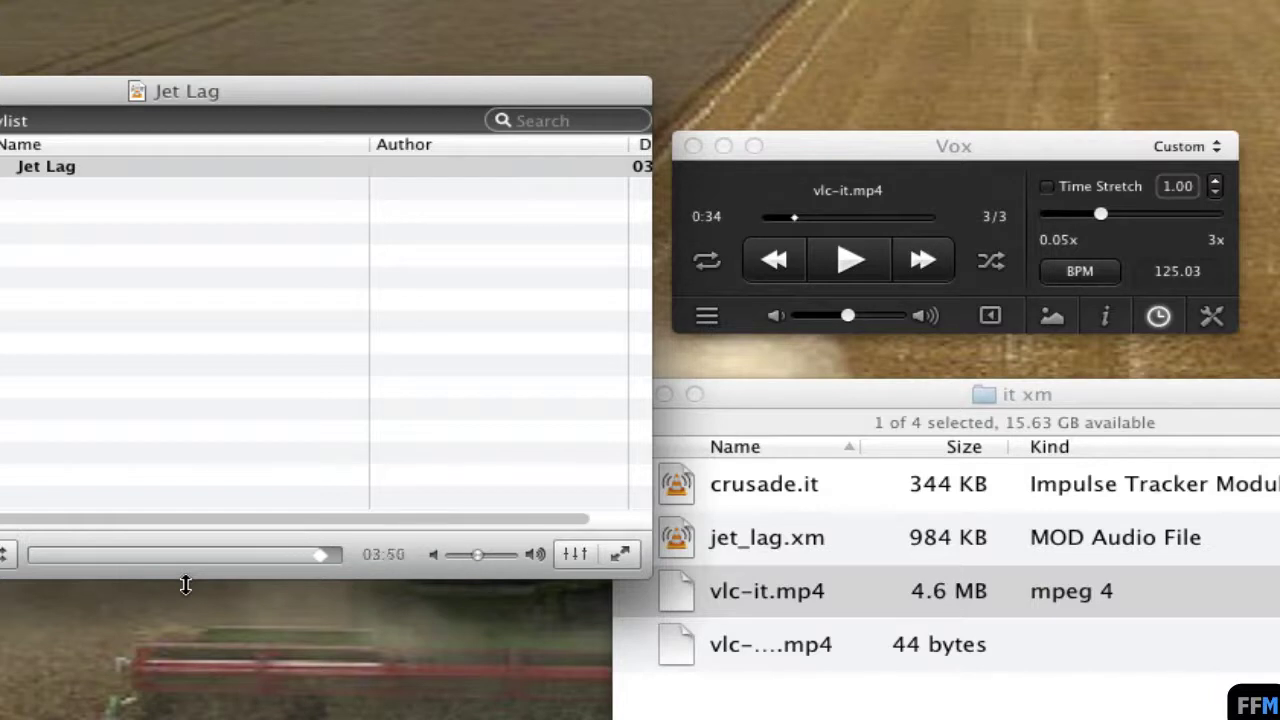
# Widen the Name column of the it xm folder and load vlc-xm.mp4 into Vox for playback
pyautogui.click(866, 472)
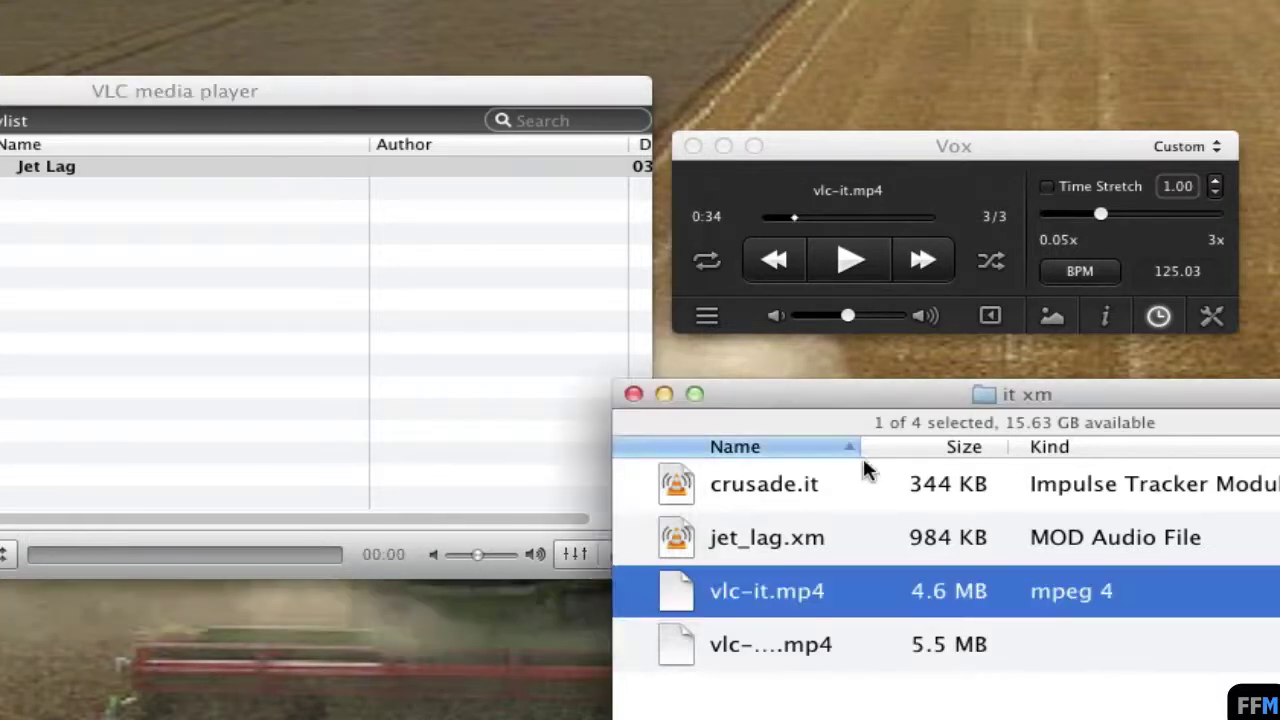
pyautogui.moveTo(858, 447); pyautogui.dragTo(882, 447)
pyautogui.click(890, 643)
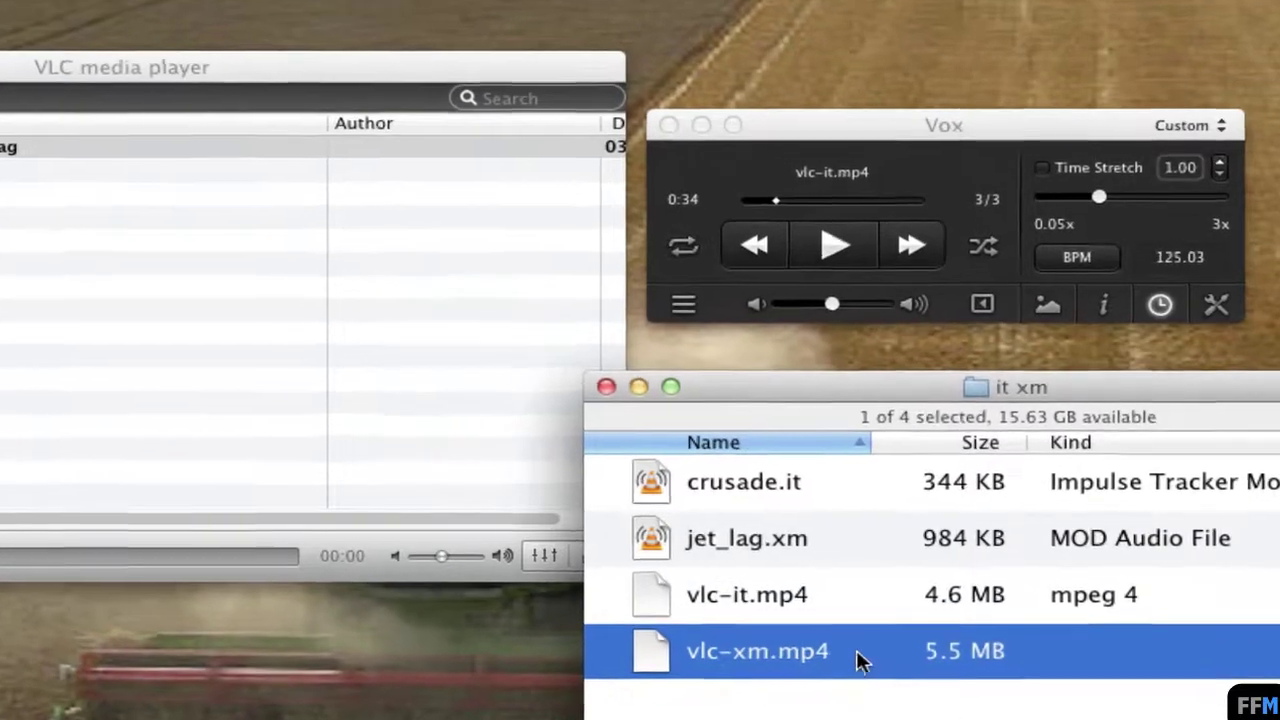
pyautogui.moveTo(866, 664); pyautogui.dragTo(967, 191)
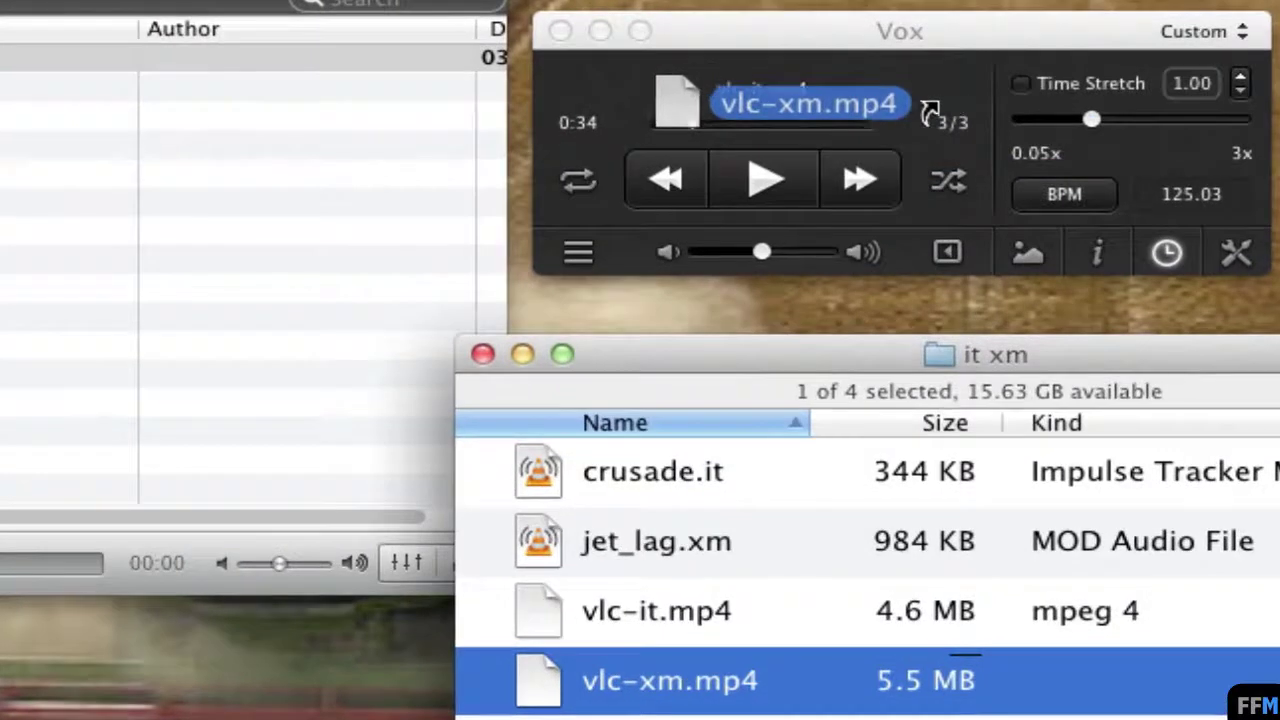
pyautogui.moveTo(930, 112); pyautogui.dragTo(900, 135)
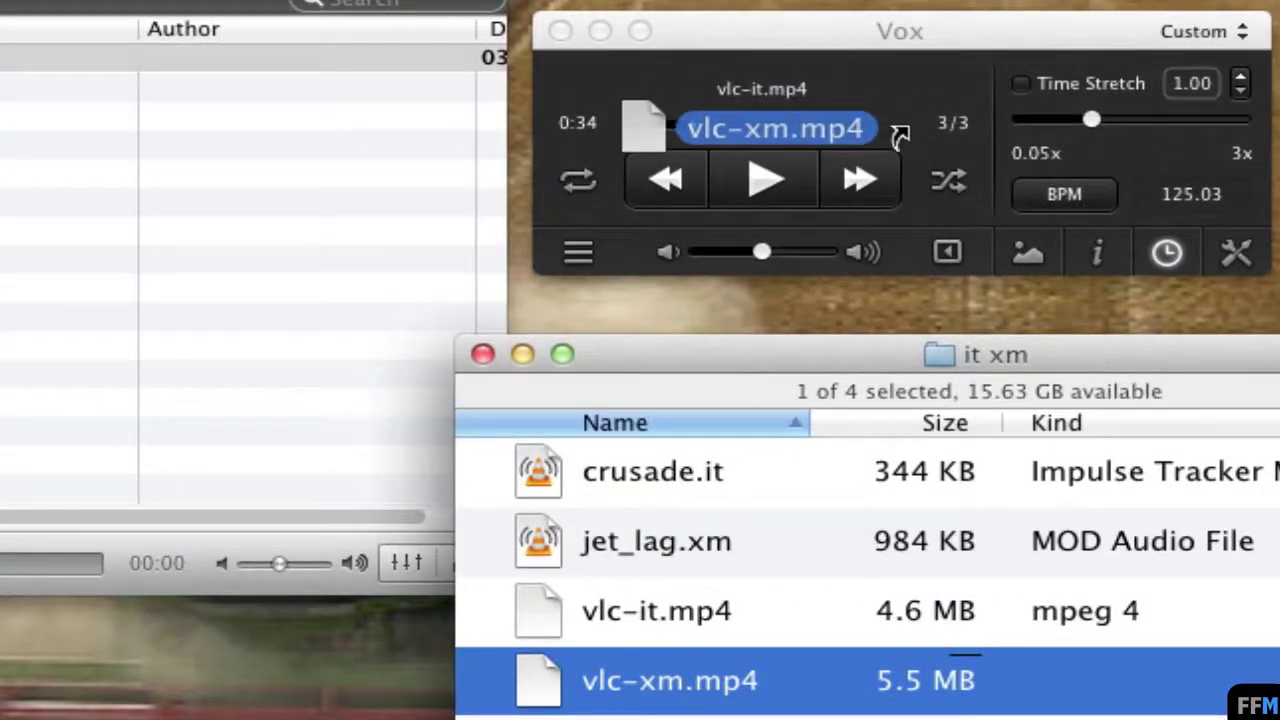
pyautogui.moveTo(900, 135); pyautogui.dragTo(896, 135)
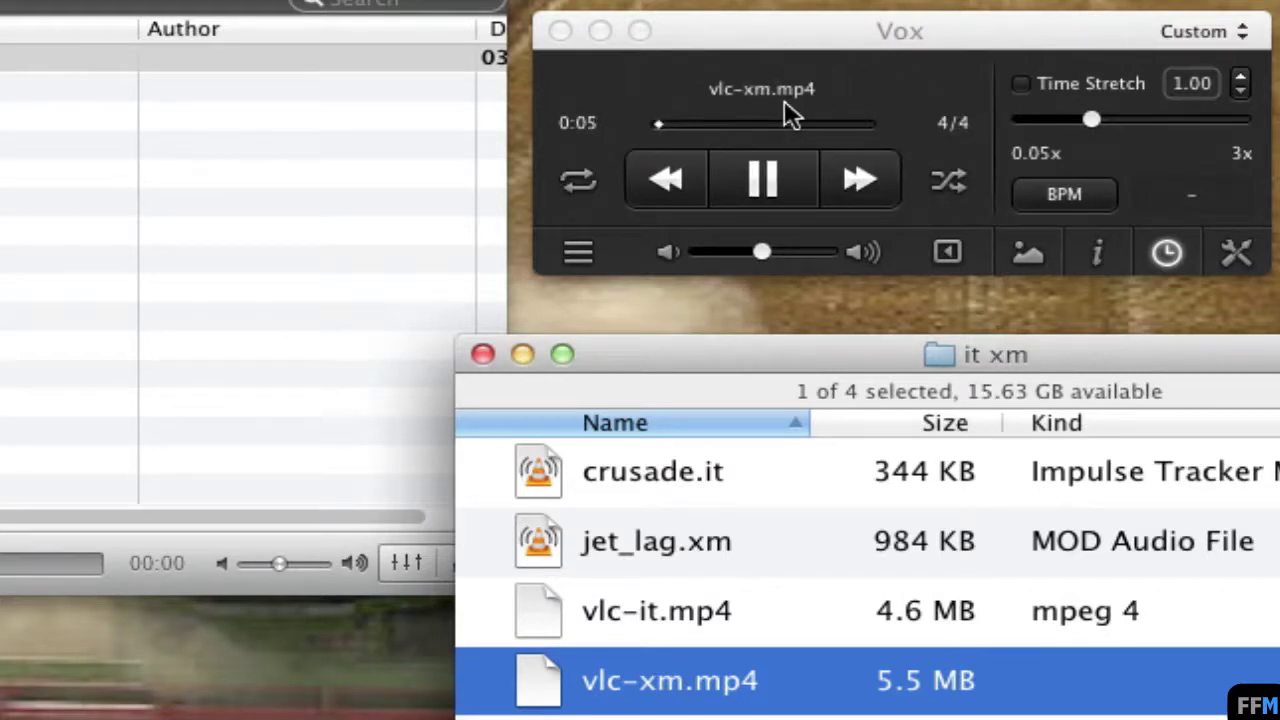
# View the file information of vlc-xm.mp4 in Vox and start detecting its BPM
pyautogui.click(1096, 252)
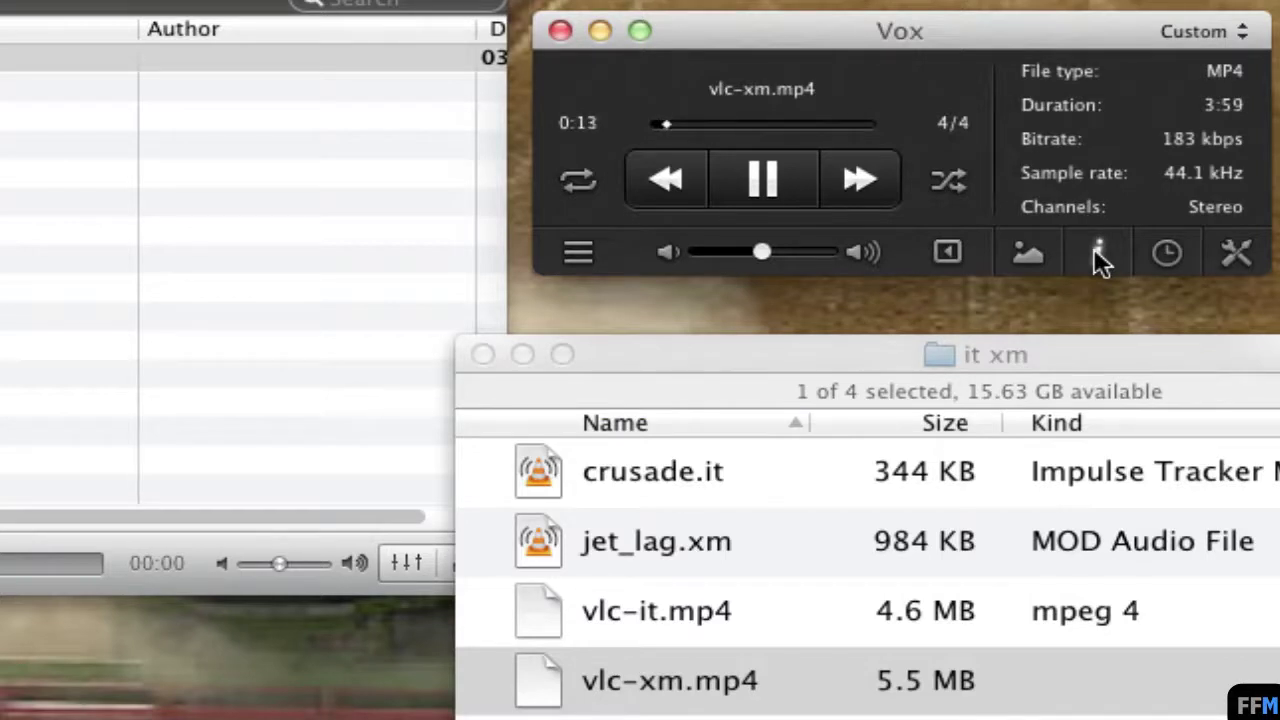
pyautogui.click(1168, 254)
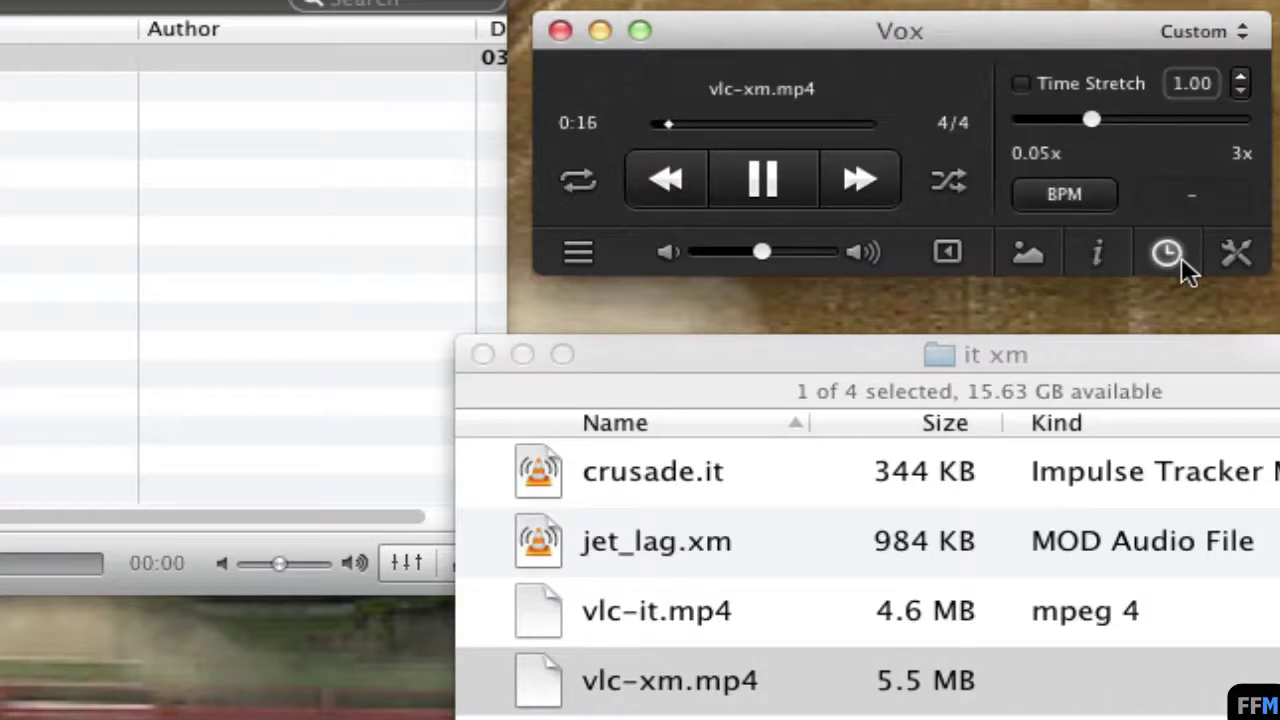
pyautogui.click(1034, 200)
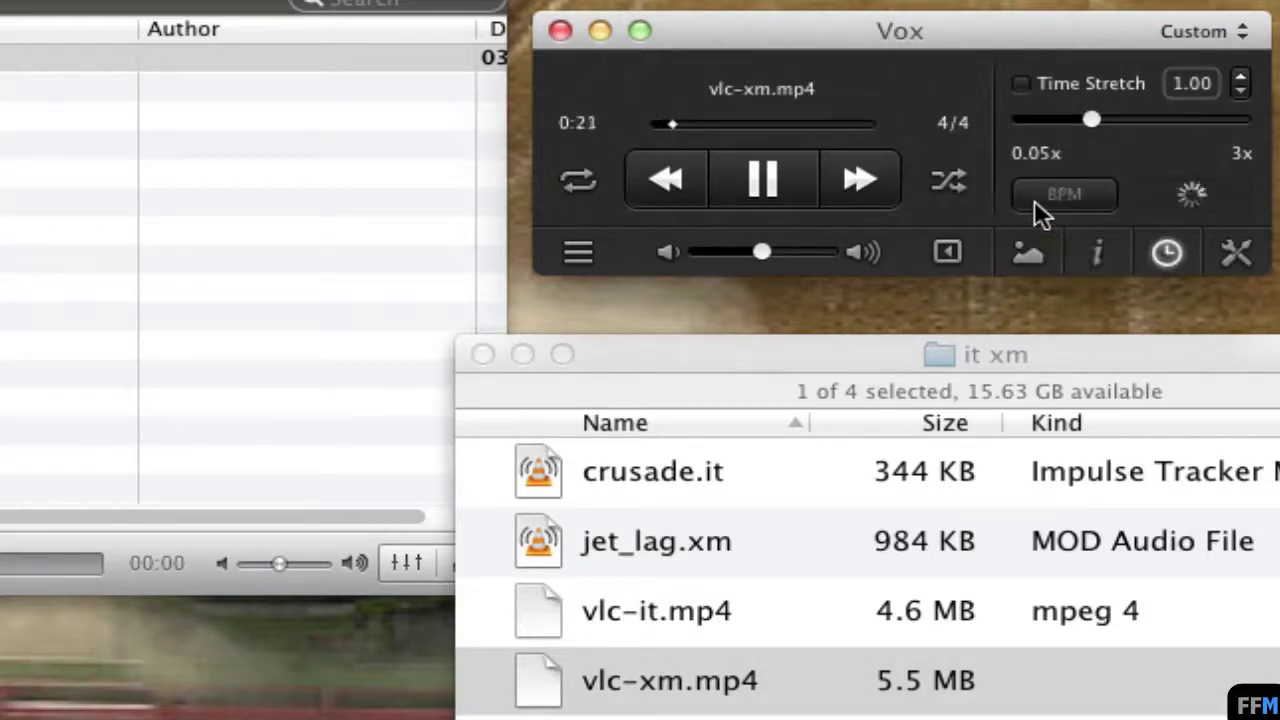